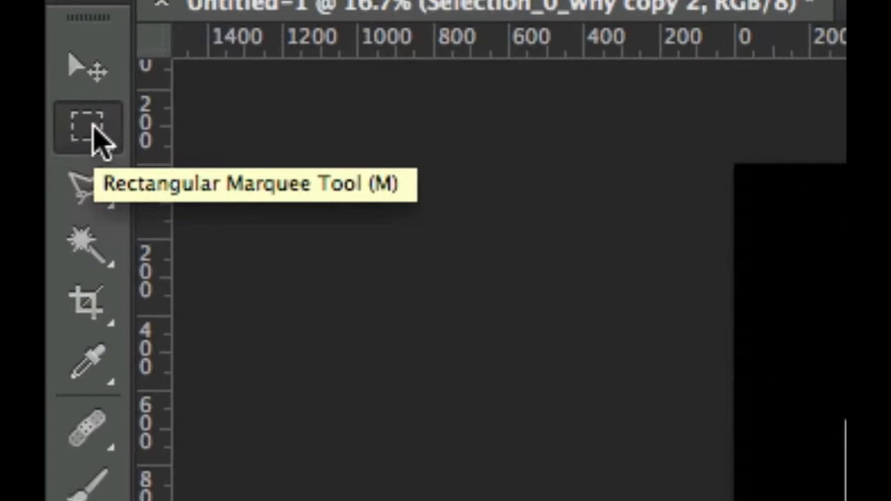
- Select a one-pixel-high row across the large front duck with the Single Row Marquee Tool
{"action": "left_click", "coordinate": [98, 139]}
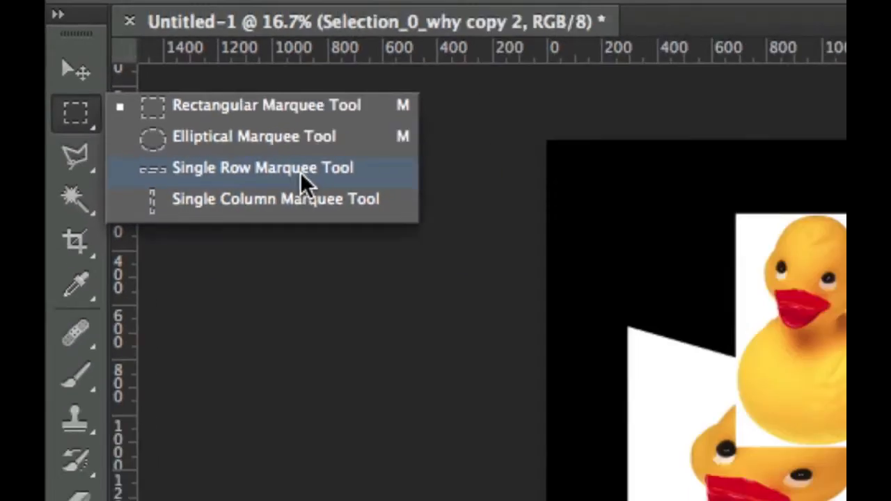
{"action": "left_click", "coordinate": [397, 202]}
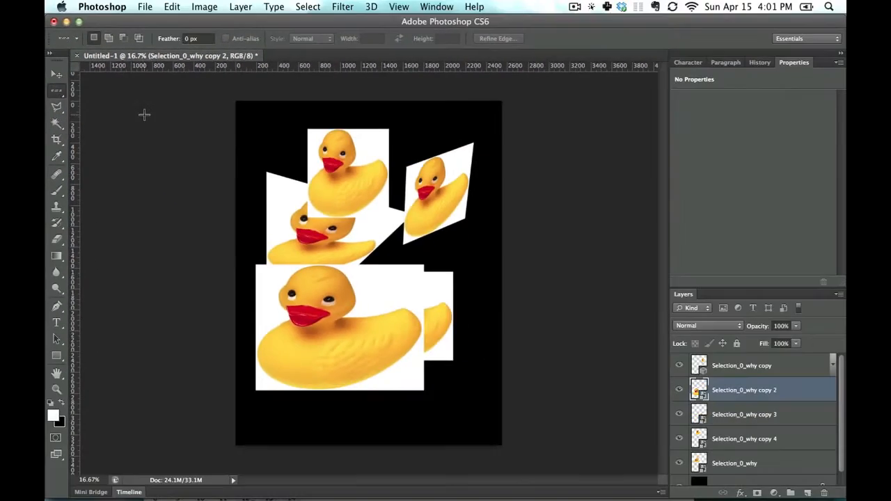
{"action": "left_click", "coordinate": [363, 316]}
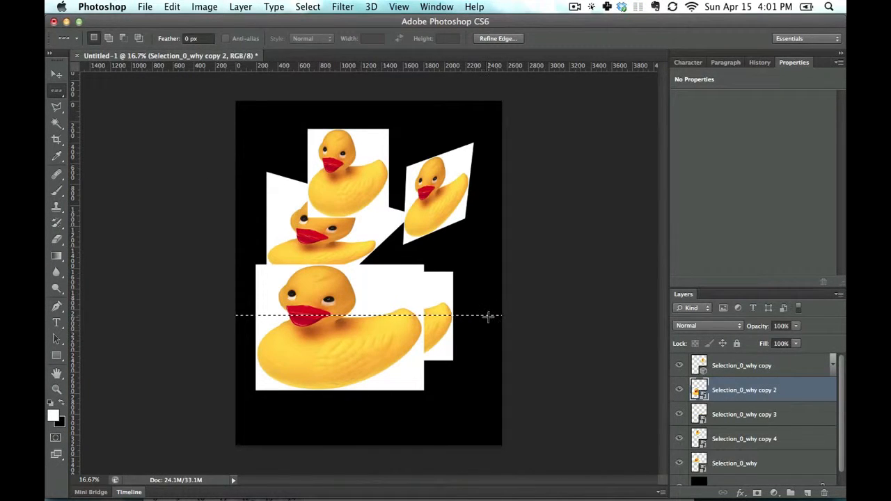
- Clear the single-row selection and return to the Rectangular Marquee Tool
{"action": "left_click", "coordinate": [60, 94]}
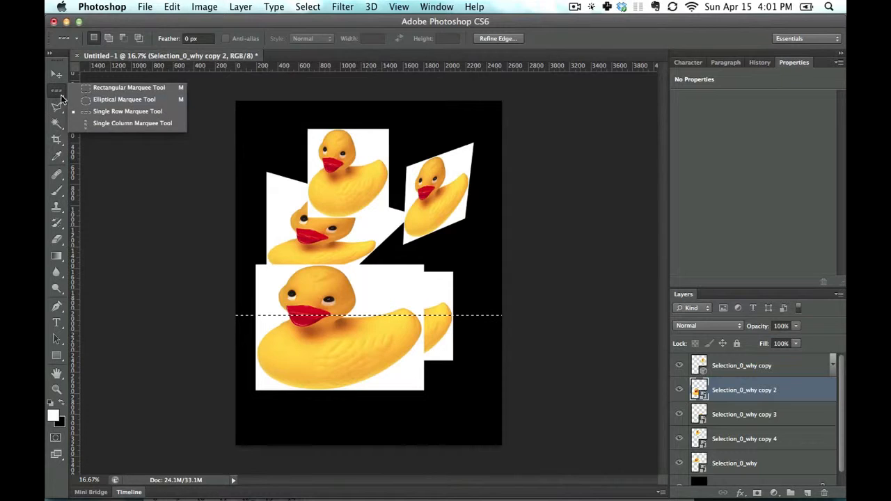
{"action": "left_click", "coordinate": [100, 90]}
{"action": "left_click", "coordinate": [347, 319]}
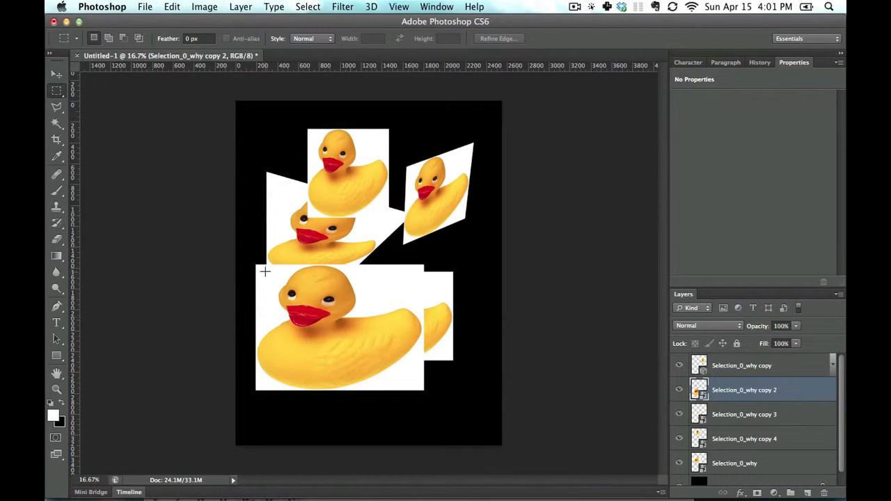
- Move the large front duck slightly up and to the right, and rasterize its layer, Selection_0_why copy 2
{"action": "left_click", "coordinate": [57, 73]}
{"action": "left_click_drag", "start_coordinate": [369, 323], "coordinate": [379, 317]}
{"action": "right_click", "coordinate": [809, 392]}
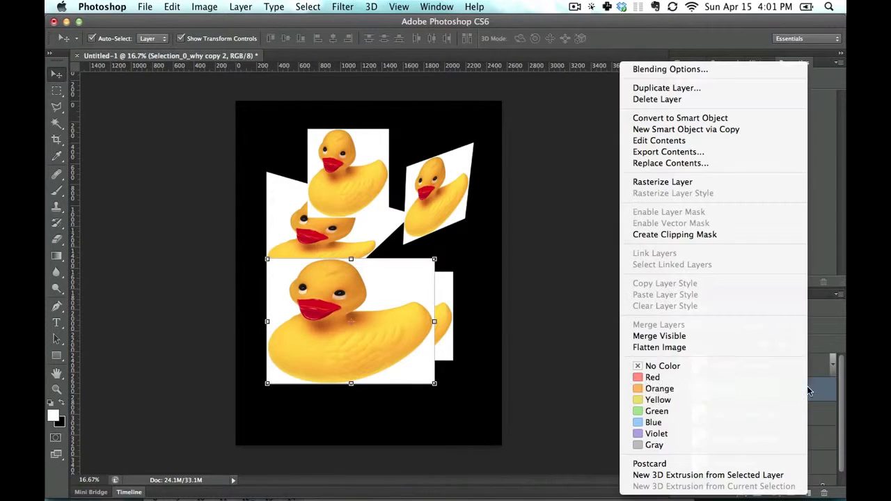
{"action": "left_click", "coordinate": [729, 185]}
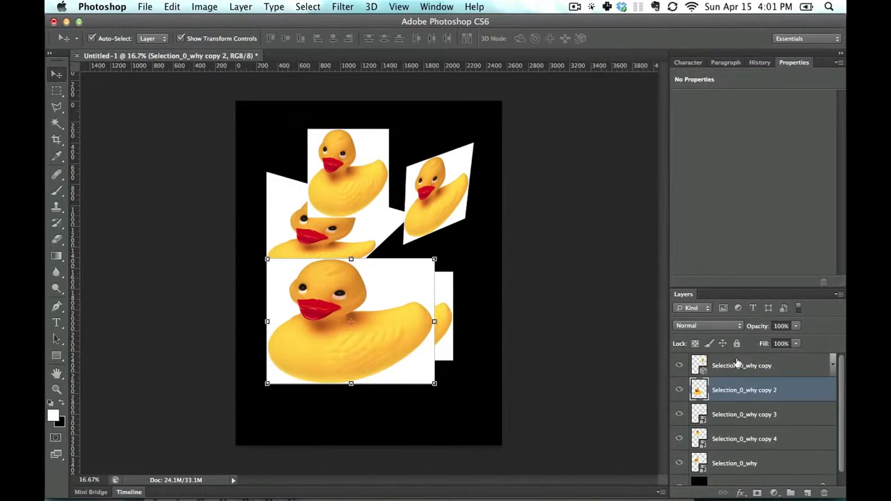
- Delete every duck layer except Selection_0_why copy 2 and move the remaining duck up to the middle of the page
{"action": "left_click", "coordinate": [764, 413]}
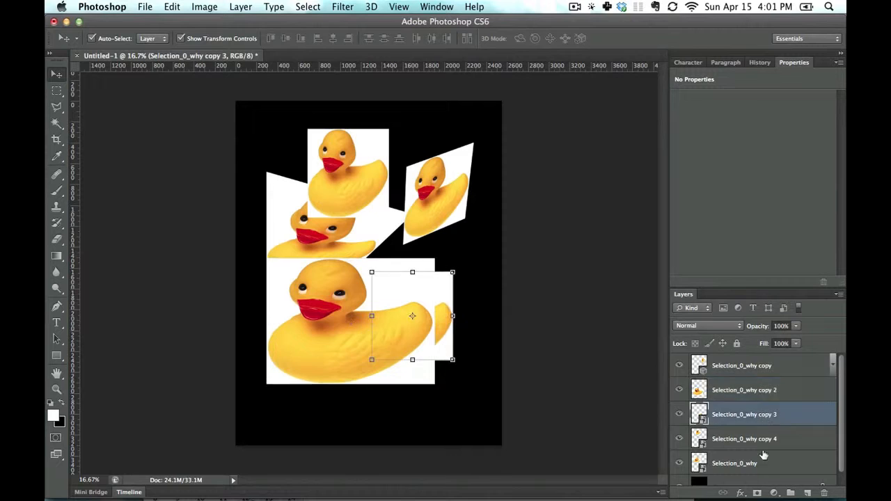
{"action": "left_click", "coordinate": [761, 463], "text": "shift"}
{"action": "key", "text": "BackSpace"}
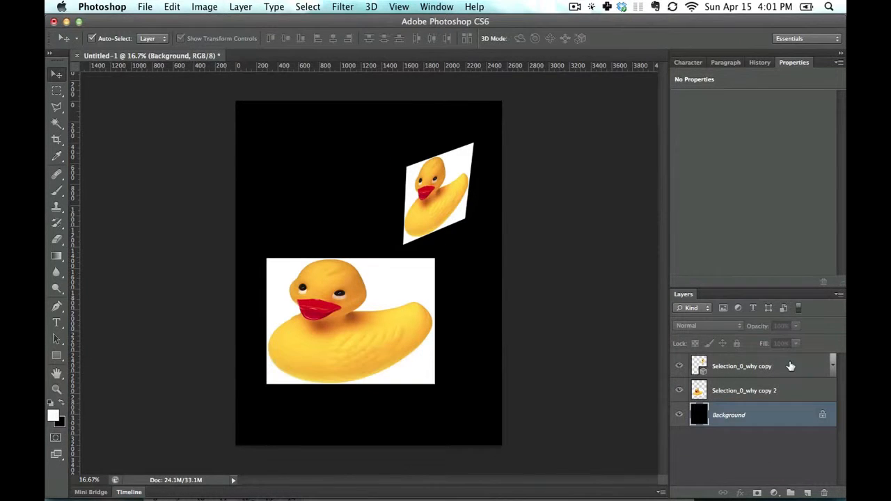
{"action": "left_click", "coordinate": [789, 363]}
{"action": "key", "text": "BackSpace"}
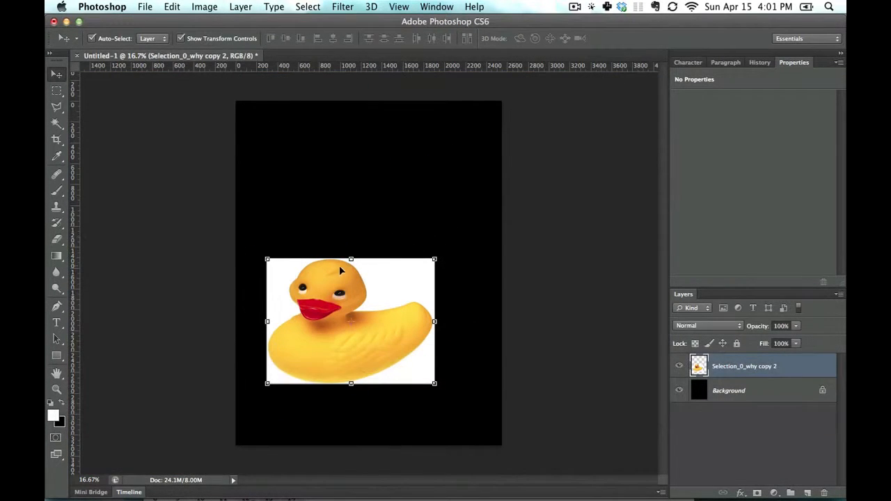
{"action": "left_click_drag", "start_coordinate": [417, 299], "coordinate": [426, 250]}
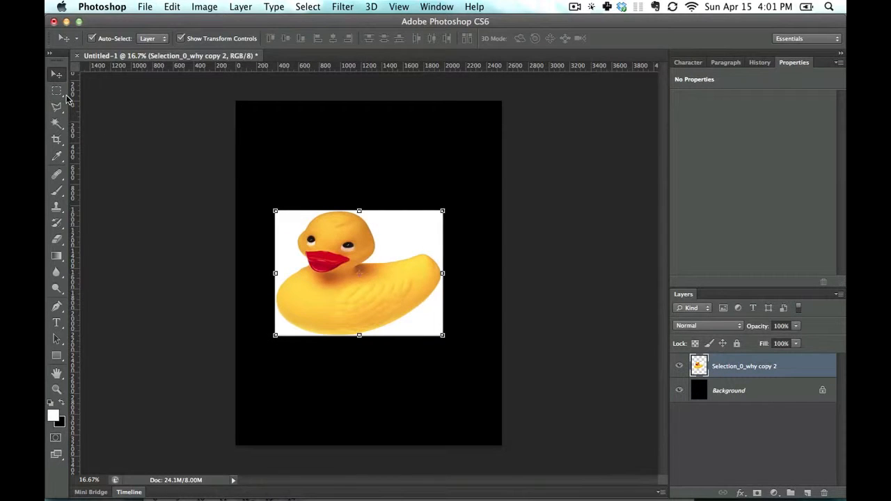
- Draw a rectangular marquee around the duck's head, leaving the very top of it outside
{"action": "left_click", "coordinate": [57, 91]}
{"action": "key", "text": "m"}
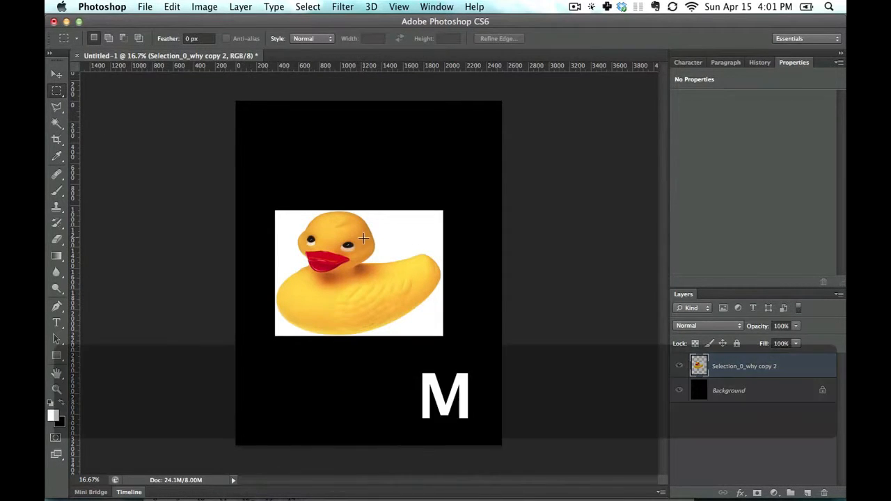
{"action": "left_click_drag", "start_coordinate": [296, 221], "coordinate": [382, 287]}
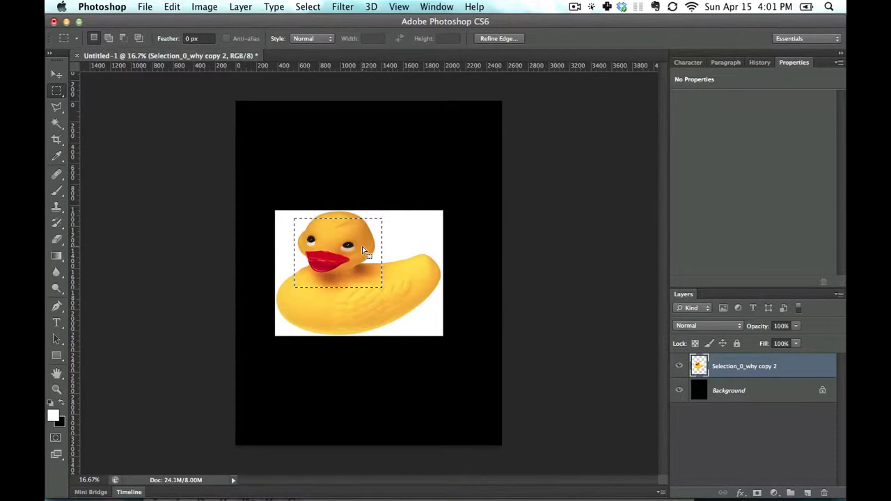
- Try moving the selected head area above the duck, undoing the move and turning off Show Transform Controls
{"action": "left_click", "coordinate": [56, 74]}
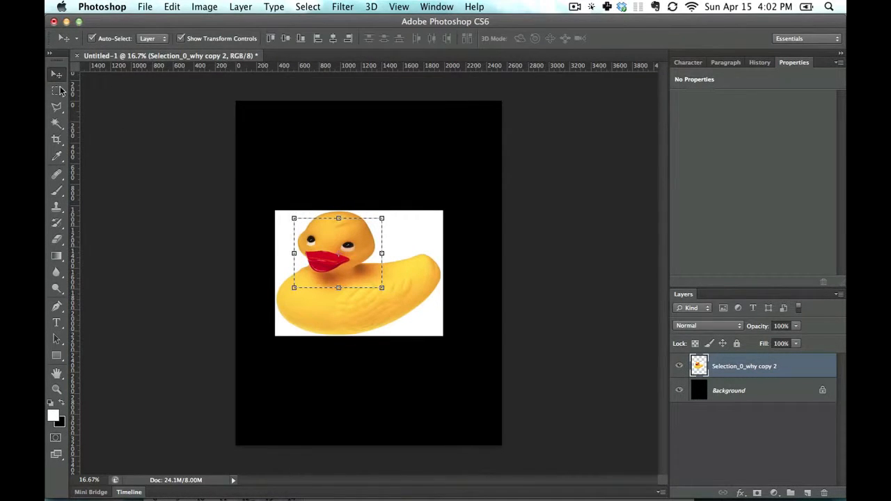
{"action": "left_click_drag", "start_coordinate": [304, 218], "coordinate": [307, 130]}
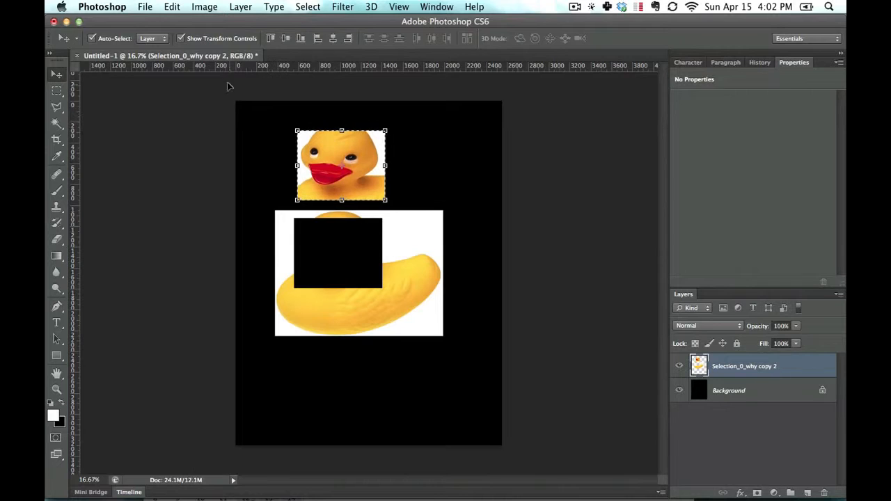
{"action": "left_click", "coordinate": [181, 38]}
{"action": "key", "text": "super+z"}
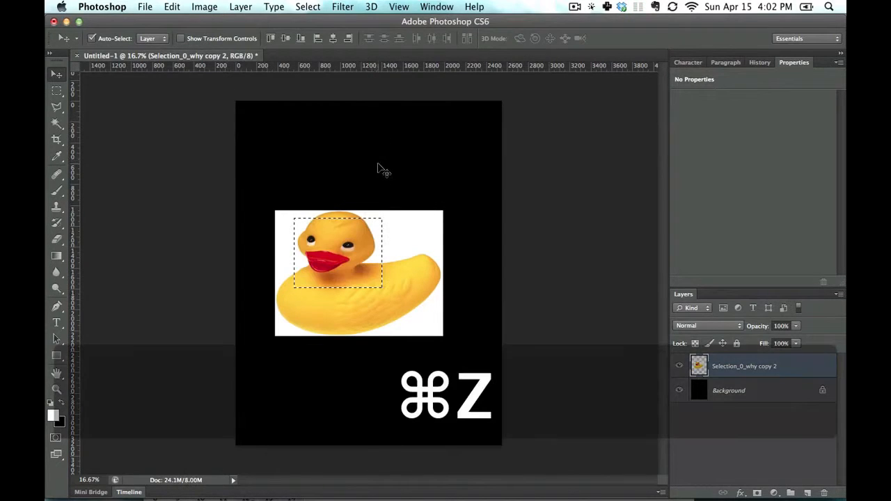
- Try inverting the colours inside the head selection, and undo the inversion
{"action": "key", "text": "m"}
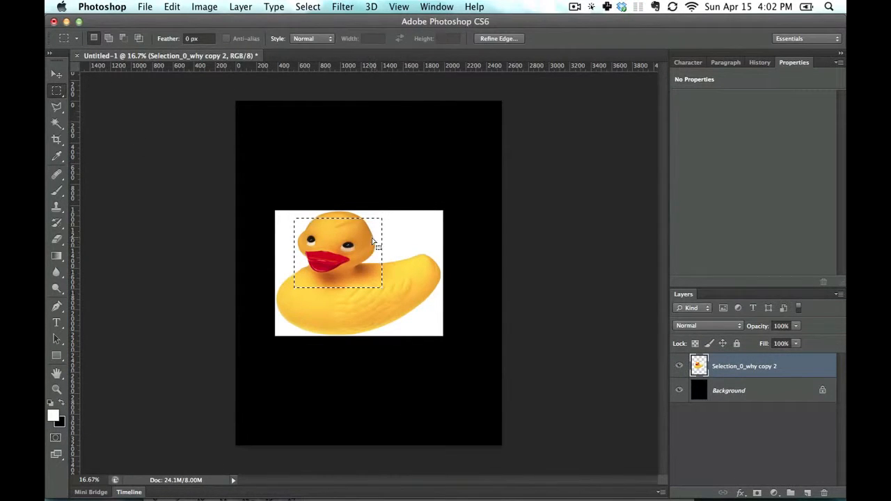
{"action": "key", "text": "super+i"}
{"action": "key", "text": "super+z"}
- Try a white Brush stroke down through the head selection, and undo it
{"action": "key", "text": "b"}
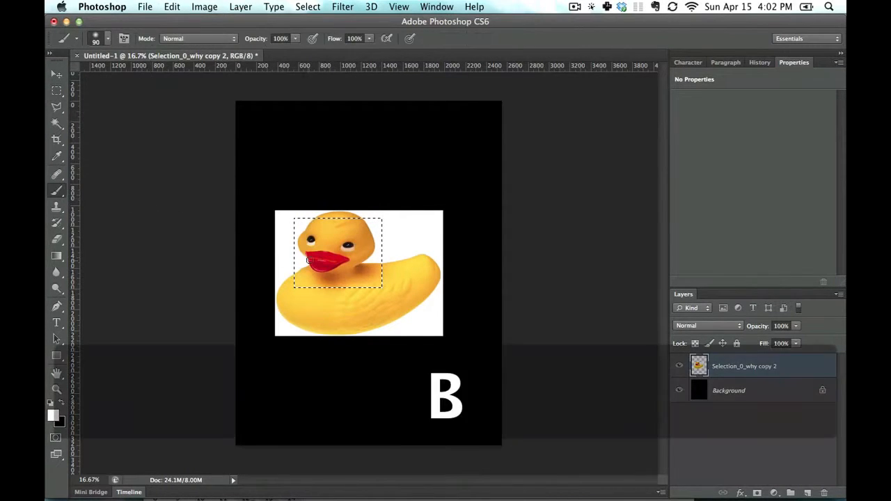
{"action": "mouse_move", "coordinate": [356, 223]}
{"action": "left_mouse_down"}
{"action": "mouse_move", "coordinate": [337, 260]}
{"action": "mouse_move", "coordinate": [357, 279]}
{"action": "left_mouse_up"}
{"action": "key", "text": "super+z"}
- Set the foreground colour to bright red, try Brush strokes across the head selection, and undo them
{"action": "left_click", "coordinate": [53, 416]}
{"action": "left_click", "coordinate": [309, 305]}
{"action": "left_click", "coordinate": [401, 281]}
{"action": "left_click", "coordinate": [535, 268]}
{"action": "mouse_move", "coordinate": [284, 235]}
{"action": "left_mouse_down"}
{"action": "mouse_move", "coordinate": [342, 244]}
{"action": "mouse_move", "coordinate": [391, 262]}
{"action": "mouse_move", "coordinate": [361, 286]}
{"action": "left_mouse_up"}
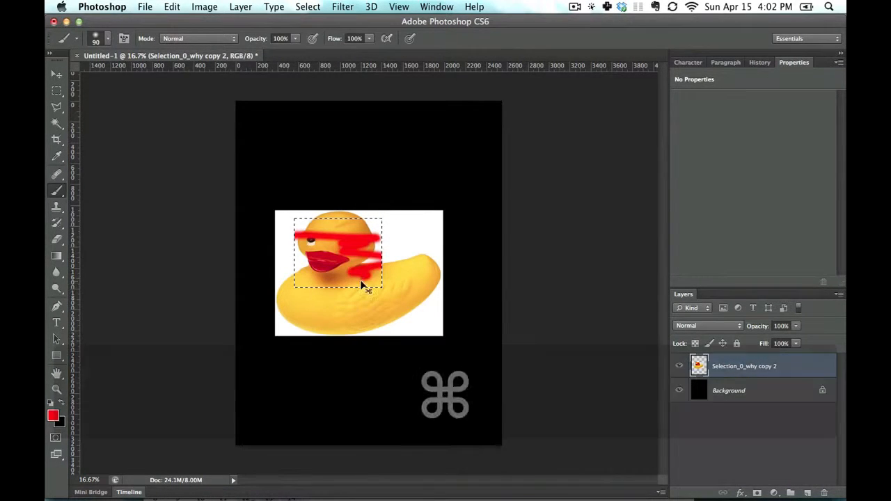
{"action": "key", "text": "super+z"}
- Try several rectangular marquees over the duck's head, including a square one drawn outward from its centre, clearing each of them
{"action": "left_click", "coordinate": [60, 95]}
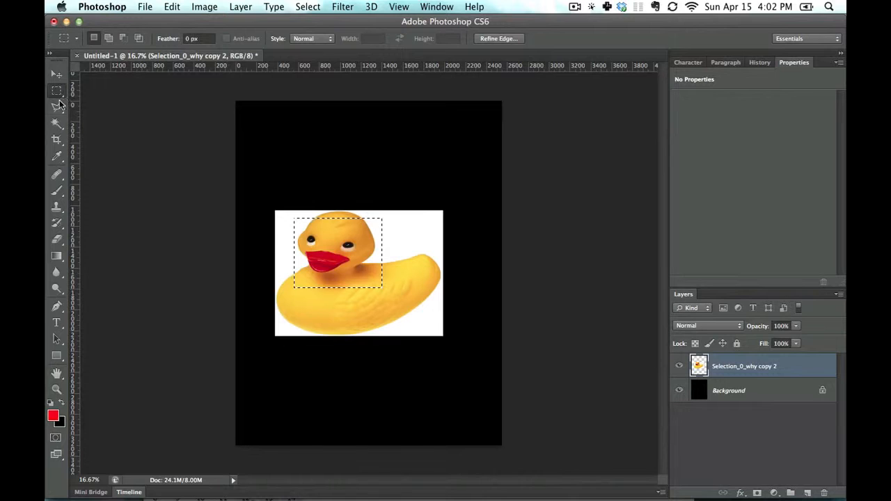
{"action": "left_click", "coordinate": [353, 261]}
{"action": "left_click_drag", "start_coordinate": [283, 214], "coordinate": [423, 265]}
{"action": "left_click", "coordinate": [423, 265]}
{"action": "left_click_drag", "start_coordinate": [288, 218], "coordinate": [367, 296]}
{"action": "left_click", "coordinate": [308, 222]}
{"action": "left_click_drag", "start_coordinate": [295, 220], "coordinate": [329, 243]}
{"action": "key", "text": "Escape"}
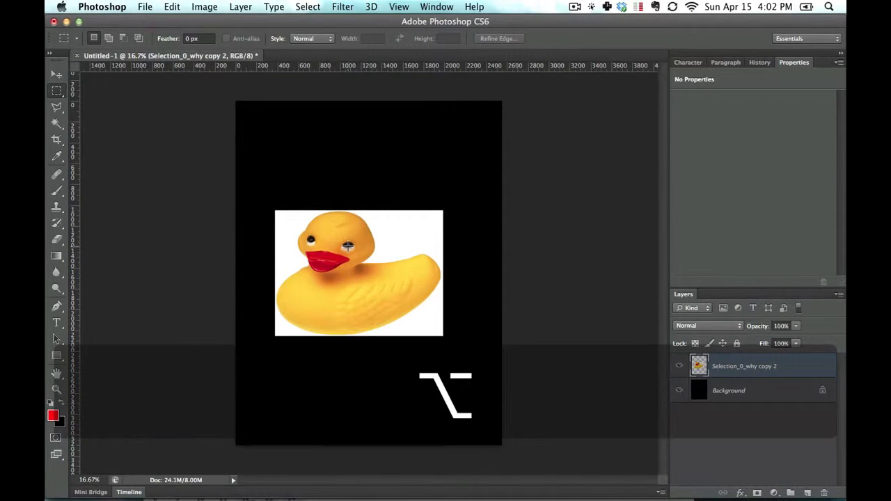
{"action": "left_click_drag", "start_coordinate": [348, 245], "coordinate": [418, 206]}
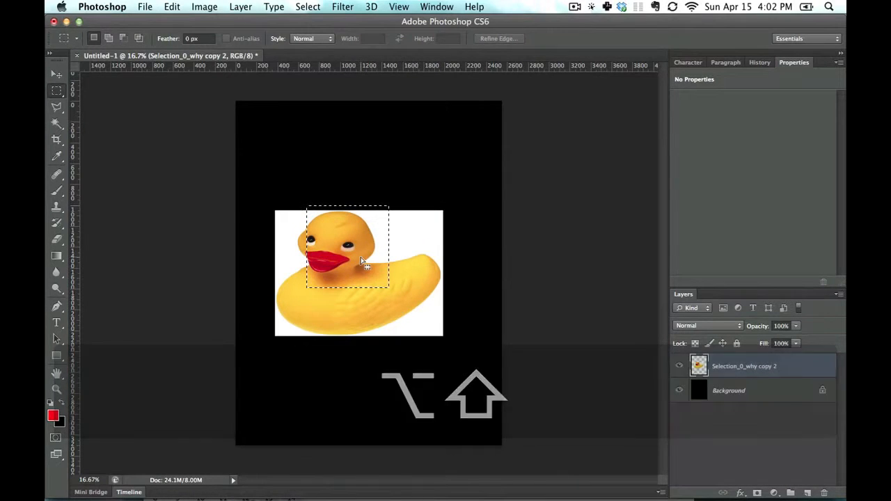
{"action": "left_click", "coordinate": [360, 258]}
- Marquee part of the duck's face, move the selected pixels above the duck, and deselect
{"action": "left_click_drag", "start_coordinate": [342, 241], "coordinate": [395, 271]}
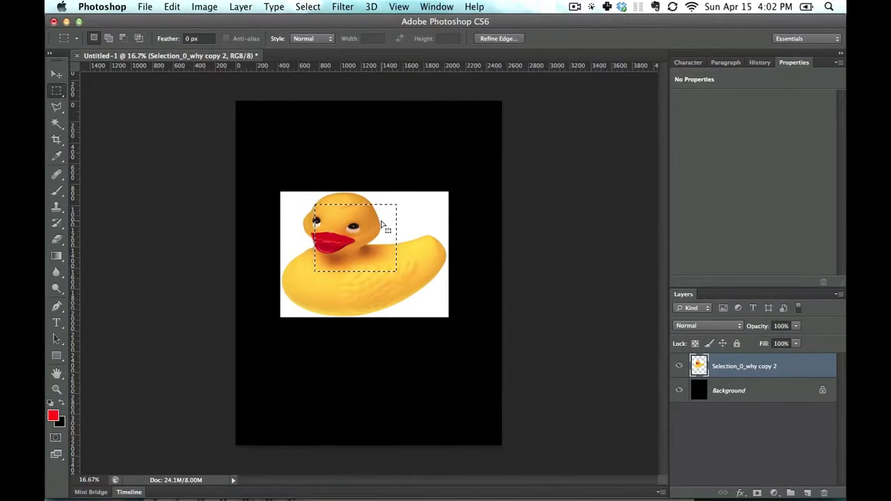
{"action": "key", "text": "super"}
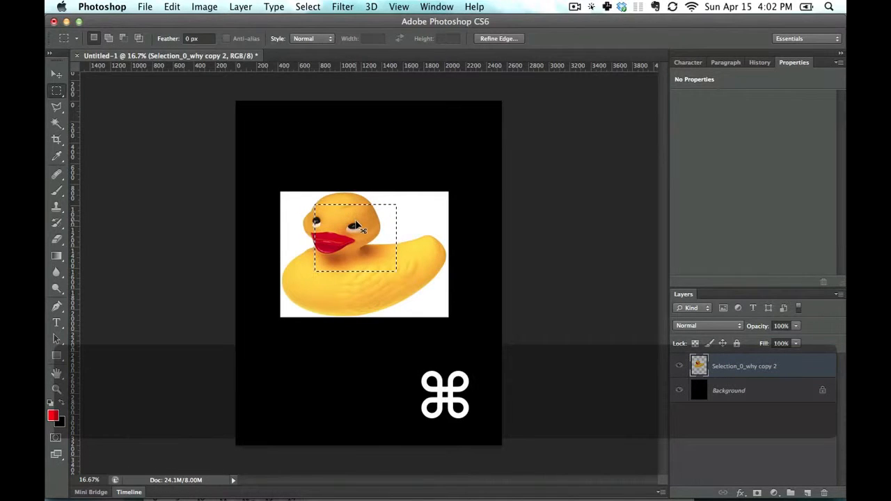
{"action": "left_click_drag", "start_coordinate": [357, 230], "coordinate": [366, 136]}
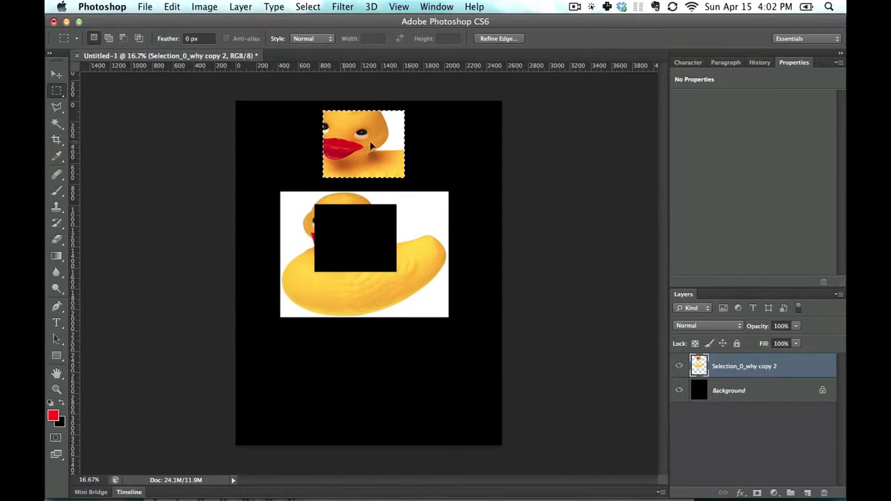
{"action": "left_click", "coordinate": [317, 234]}
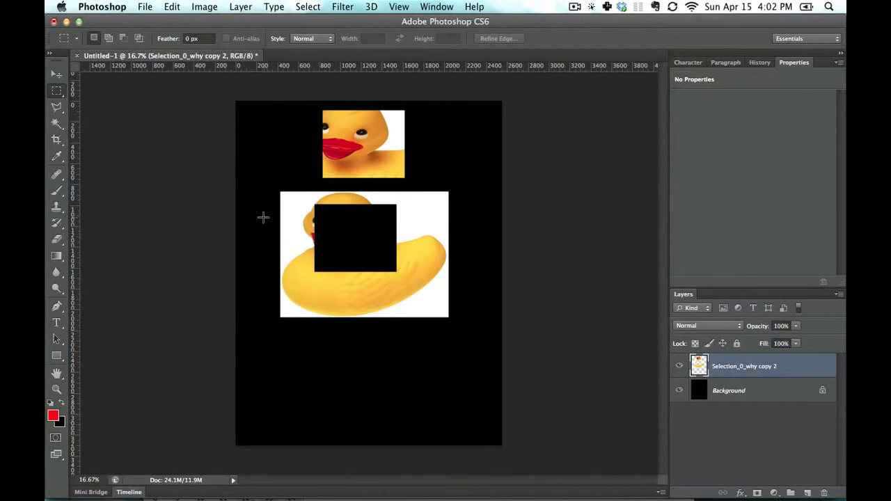
- Step back through the history to before the face area was moved out of the duck
{"action": "key", "text": "alt+super+z"}
{"action": "key", "text": "alt+super+z"}
{"action": "key", "text": "alt+super+z"}
{"action": "key", "text": "alt+super+z"}
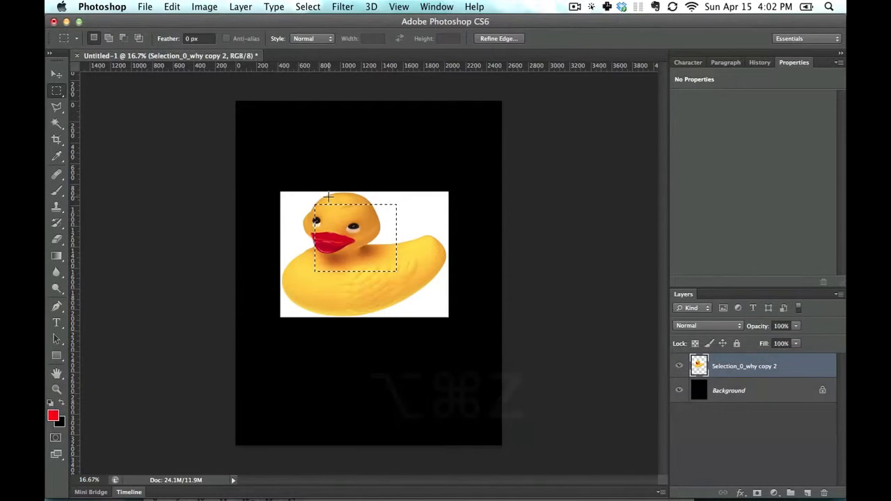
- Try new rectangular marquees over the duck's head, clear them, and move the whole duck slightly up and to the right
{"action": "left_click_drag", "start_coordinate": [296, 199], "coordinate": [390, 278]}
{"action": "left_click", "coordinate": [408, 251]}
{"action": "left_click_drag", "start_coordinate": [304, 205], "coordinate": [382, 239]}
{"action": "key", "text": "super+z"}
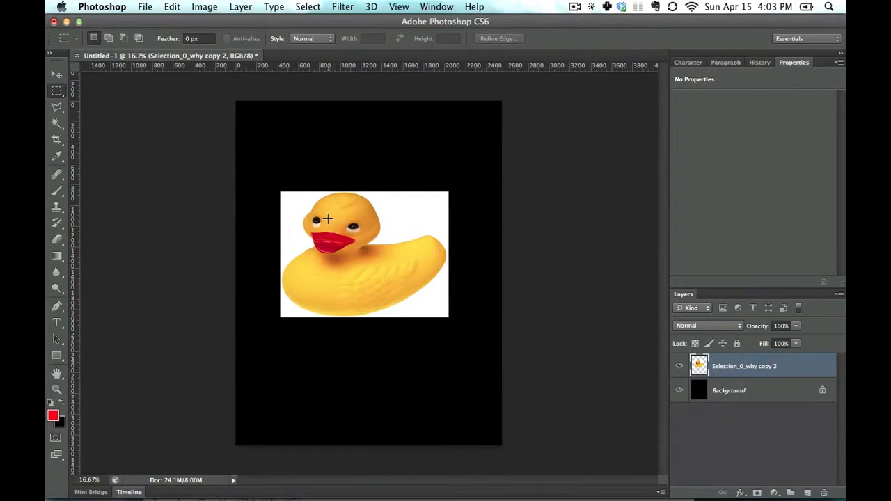
{"action": "mouse_move", "coordinate": [323, 199]}
{"action": "left_mouse_down"}
{"action": "mouse_move", "coordinate": [328, 209]}
{"action": "mouse_move", "coordinate": [328, 189]}
{"action": "left_mouse_up"}
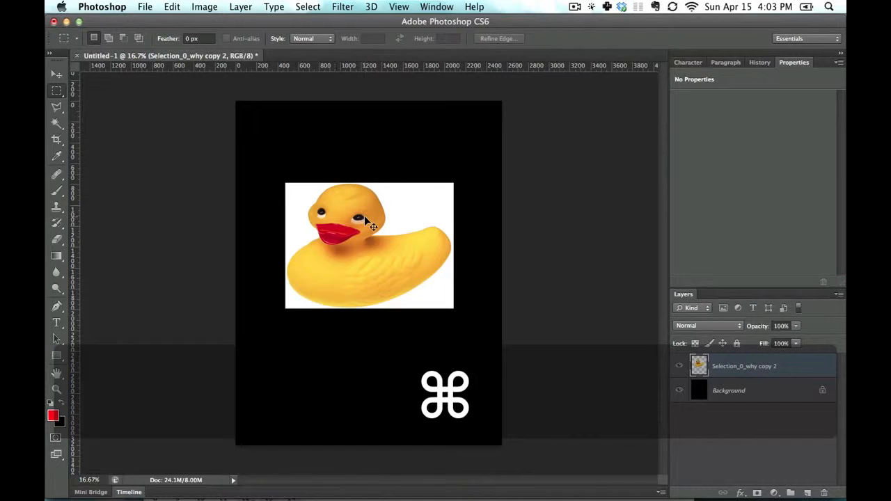
- Marquee the duck's face and body, add an overlapping rectangle toward the upper right, and subtract a rectangle between the face and tail
{"action": "left_click_drag", "start_coordinate": [296, 202], "coordinate": [374, 290]}
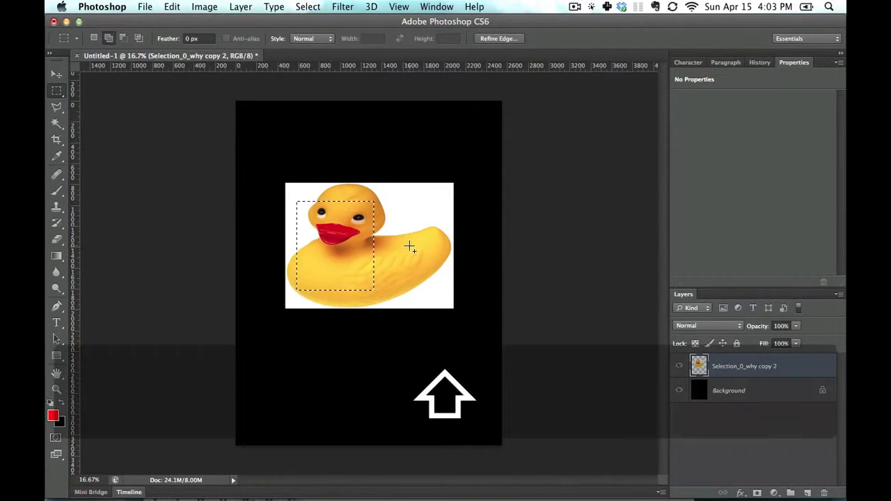
{"action": "left_click_drag", "start_coordinate": [432, 244], "coordinate": [356, 188]}
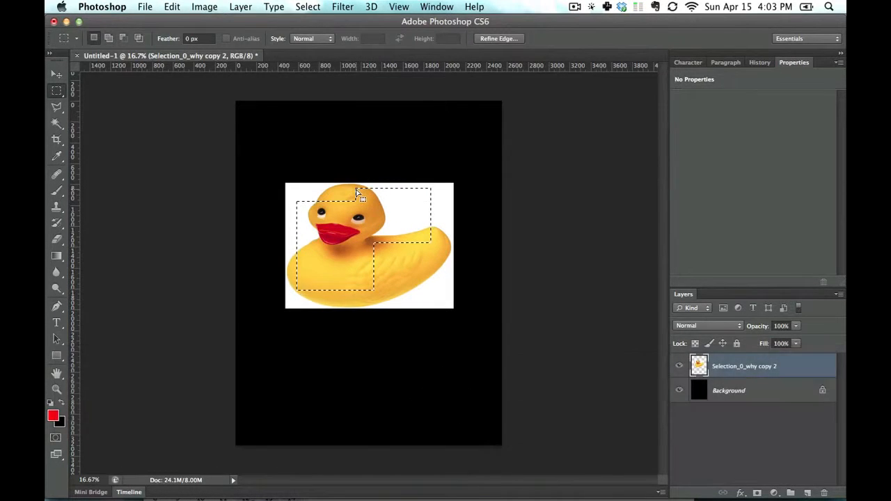
{"action": "key", "text": "alt"}
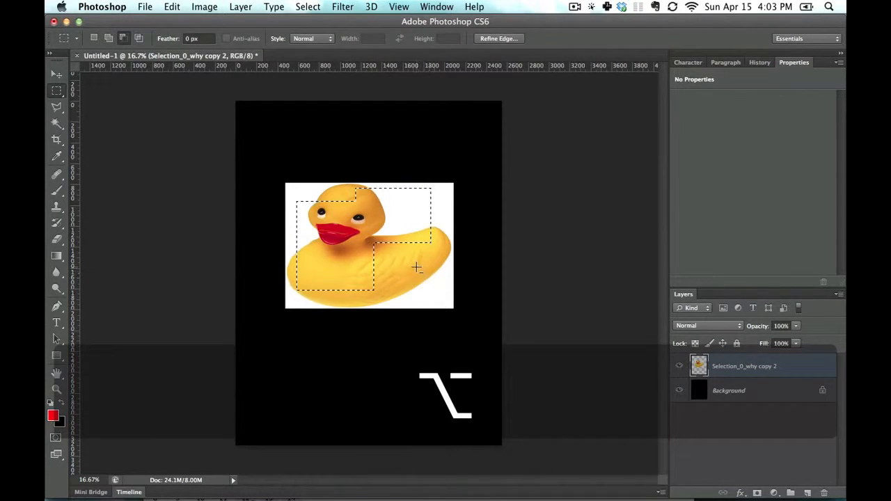
{"action": "left_click_drag", "start_coordinate": [415, 265], "coordinate": [359, 223]}
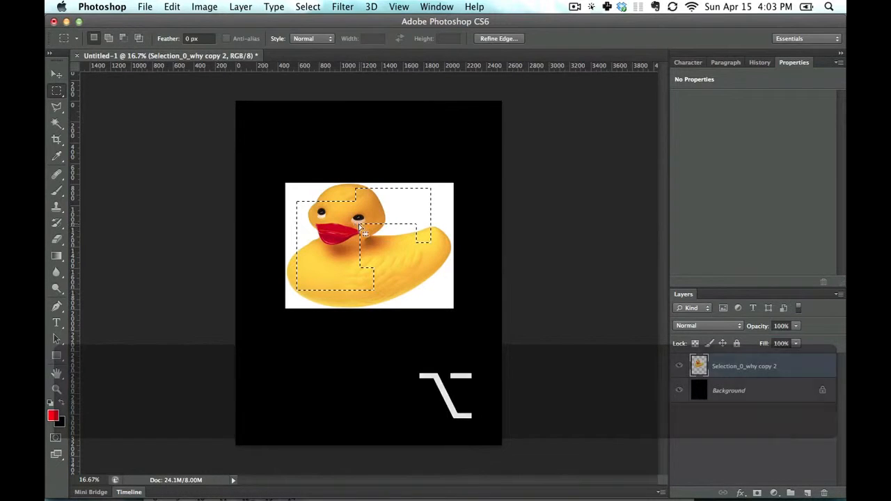
- Intersect the existing selection with a rectangle about 804 × 624 px over the duck's face and body, and clear the selection
{"action": "key", "text": "alt"}
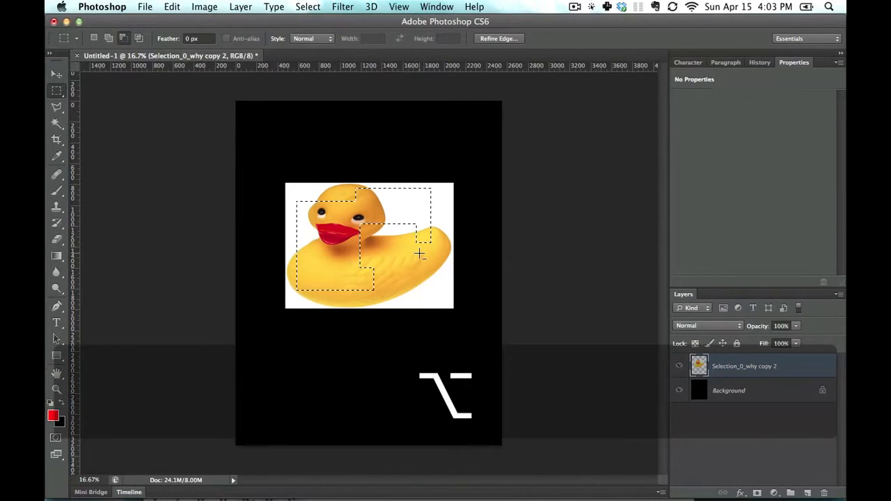
{"action": "key", "text": "shift"}
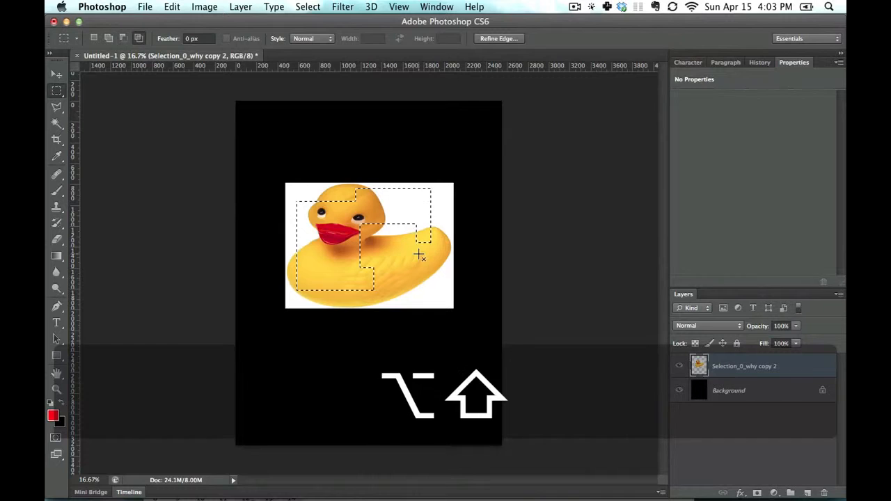
{"action": "left_click_drag", "start_coordinate": [414, 266], "coordinate": [341, 214]}
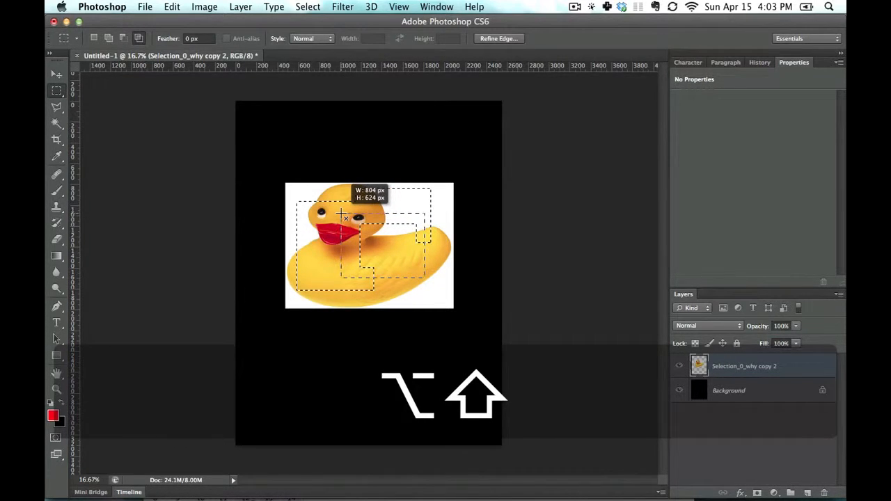
{"action": "left_click_drag", "start_coordinate": [341, 214], "coordinate": [341, 214]}
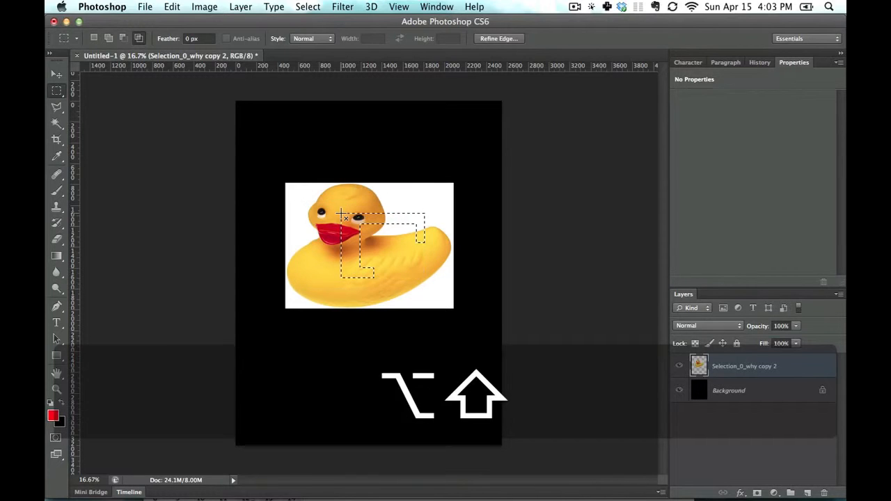
{"action": "left_click", "coordinate": [387, 223]}
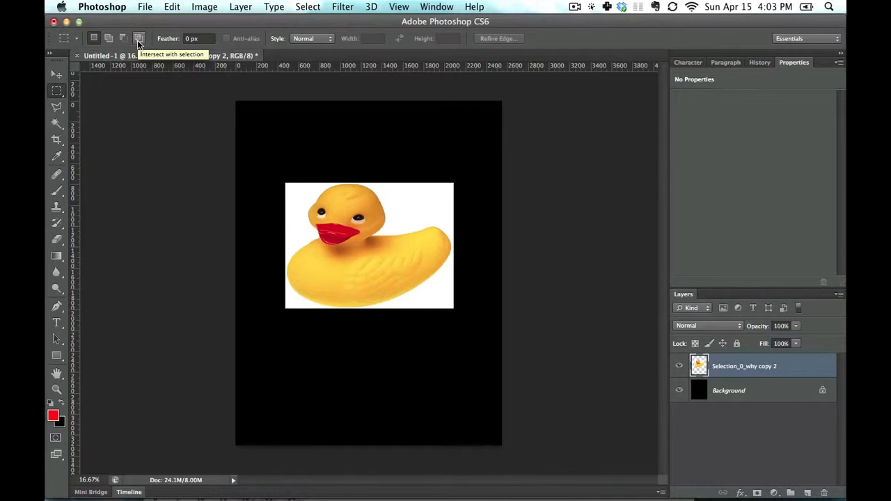
- Set the rectangular marquee's feather to 5 px
{"action": "left_click", "coordinate": [209, 38]}
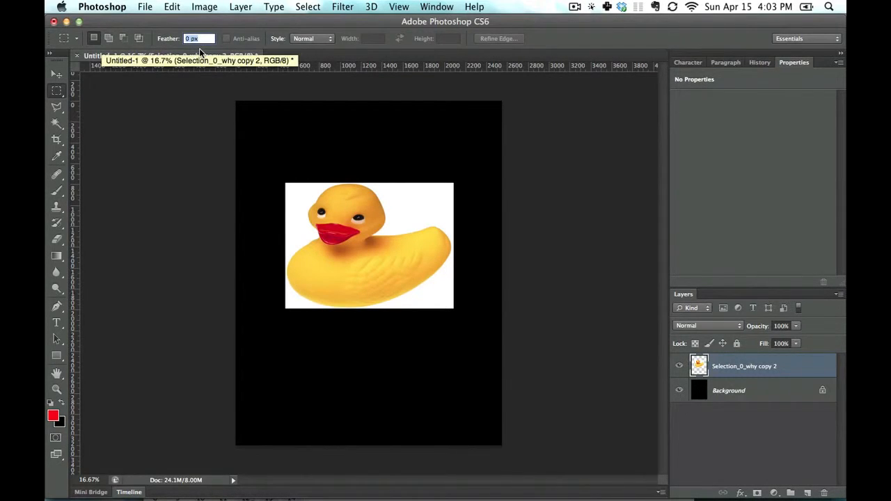
{"action": "type", "text": "5"}
{"action": "key", "text": "Return"}
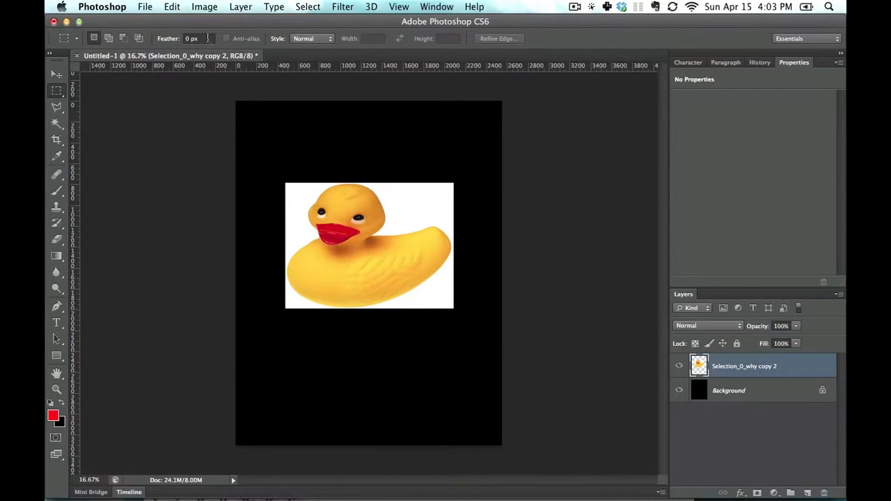
{"action": "type", "text": "5"}
{"action": "key", "text": "Return"}
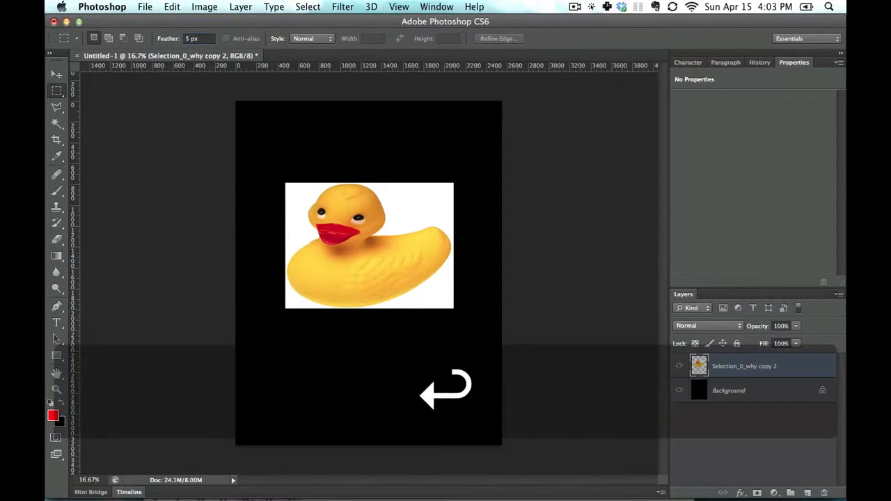
- Marquee the duck's face and back with the feather applied, move the selected pixels above the duck, and deselect
{"action": "left_click_drag", "start_coordinate": [320, 202], "coordinate": [409, 272]}
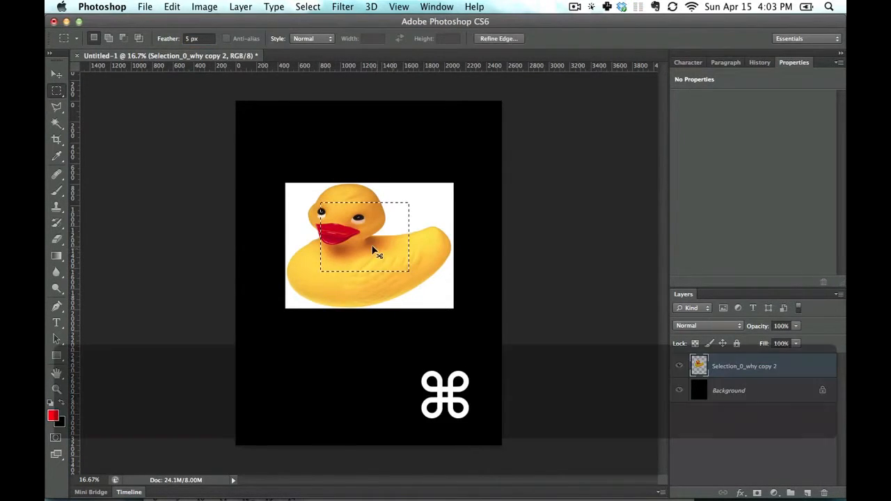
{"action": "left_click_drag", "start_coordinate": [376, 239], "coordinate": [374, 137]}
{"action": "key", "text": "super+d"}
- Examine the feathered edges of the moved piece and of the hole it left at 66.67% magnification
{"action": "key", "text": "super+equal"}
{"action": "key", "text": "super+equal"}
{"action": "key", "text": "super+equal"}
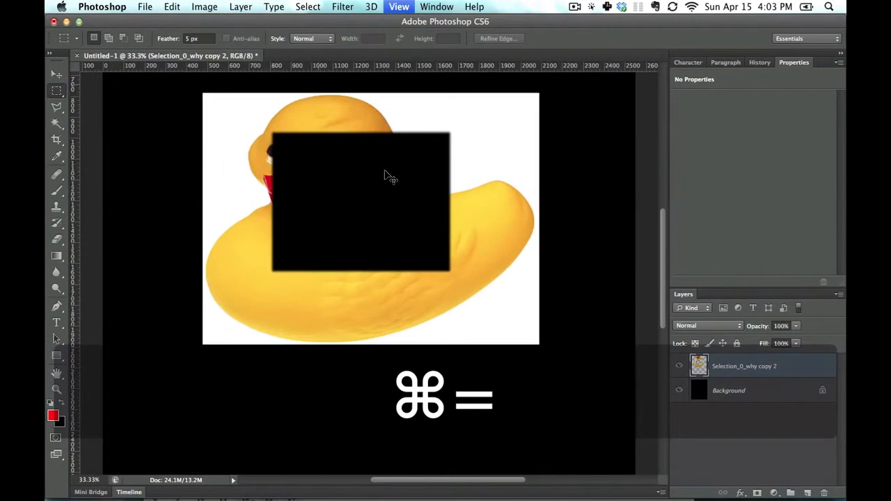
{"action": "key", "text": "space"}
{"action": "left_click_drag", "start_coordinate": [409, 229], "coordinate": [398, 318]}
{"action": "mouse_move", "coordinate": [329, 206]}
{"action": "left_mouse_down"}
{"action": "mouse_move", "coordinate": [332, 253]}
{"action": "mouse_move", "coordinate": [326, 213]}
{"action": "left_mouse_up"}
{"action": "key", "text": "super+equal"}
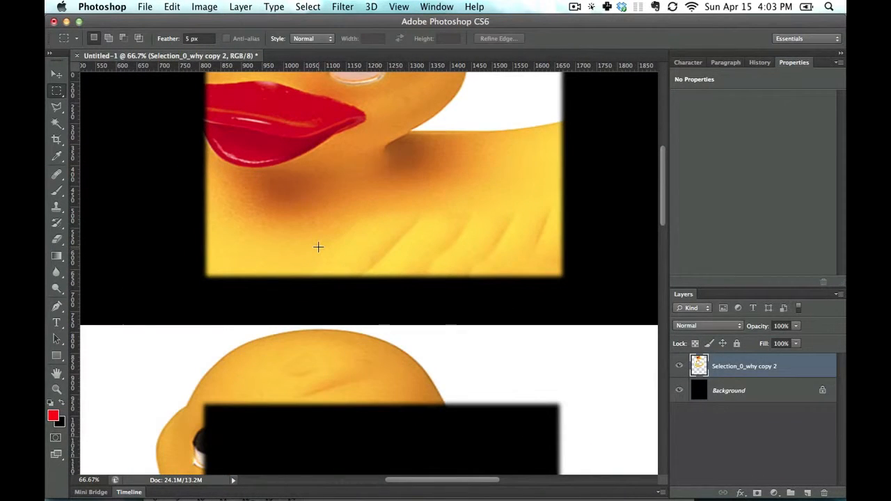
- Step back to before the feathered piece was moved, fit the image in view, and reset the marquee feather to 0 px
{"action": "key", "text": "alt+super"}
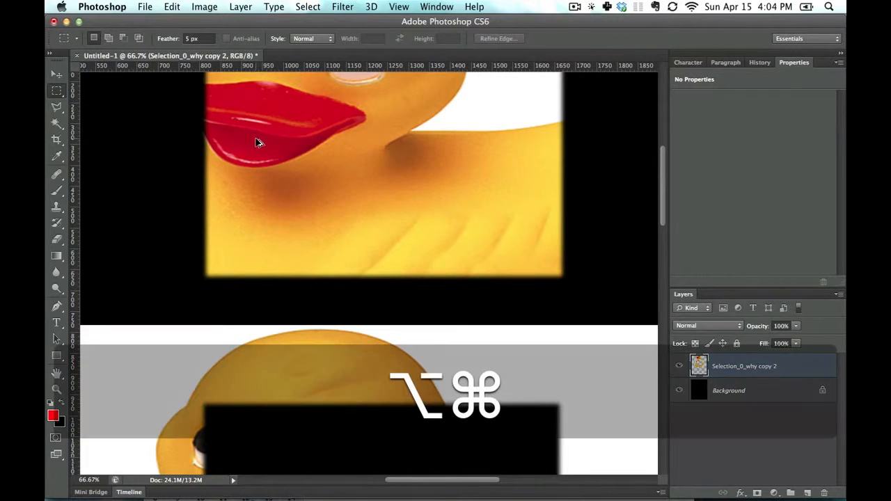
{"action": "key", "text": "alt+super+z"}
{"action": "key", "text": "alt+super+z"}
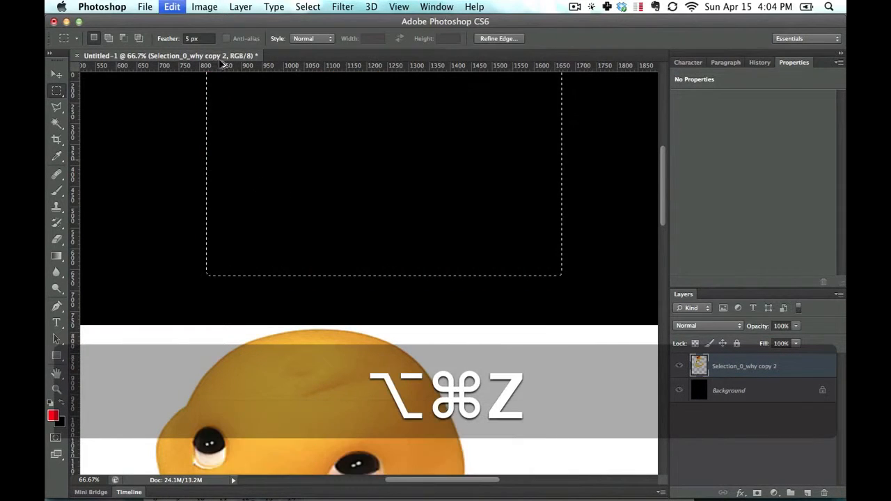
{"action": "key", "text": "super+0"}
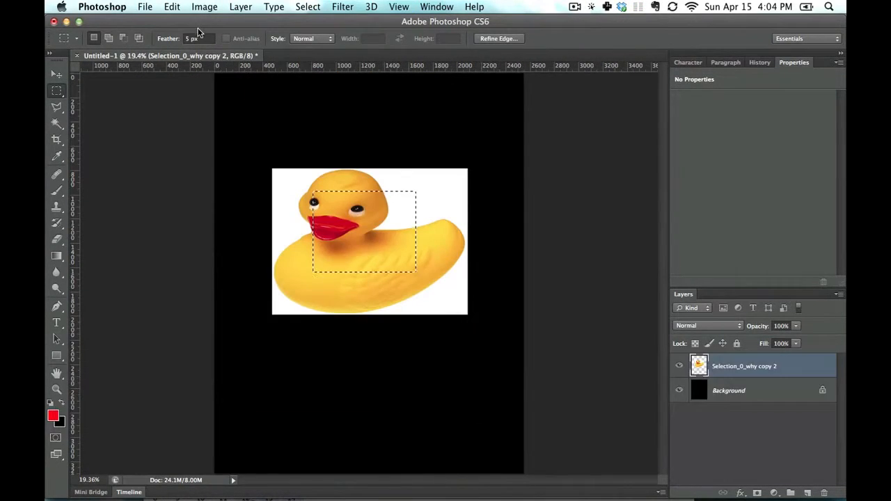
{"action": "type", "text": "0"}
{"action": "key", "text": "Return"}
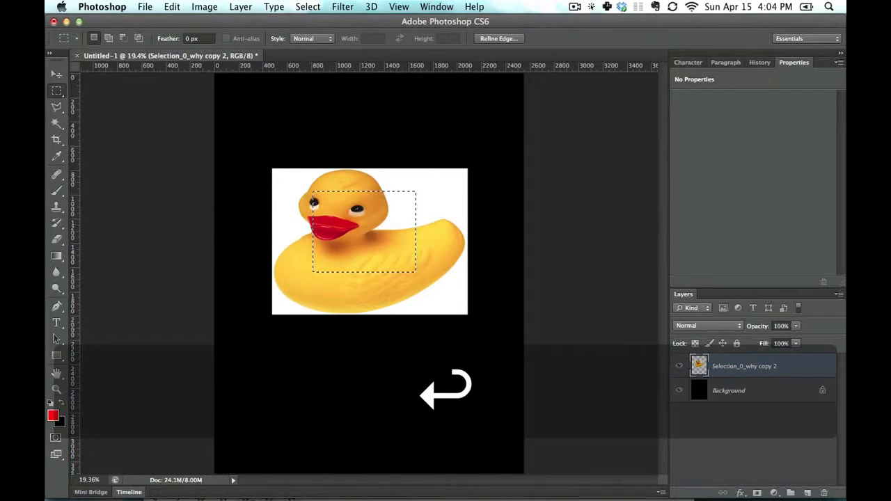
- Replace the current selection with a wider rectangular marquee over the duck's face and upper body
{"action": "left_click", "coordinate": [57, 108]}
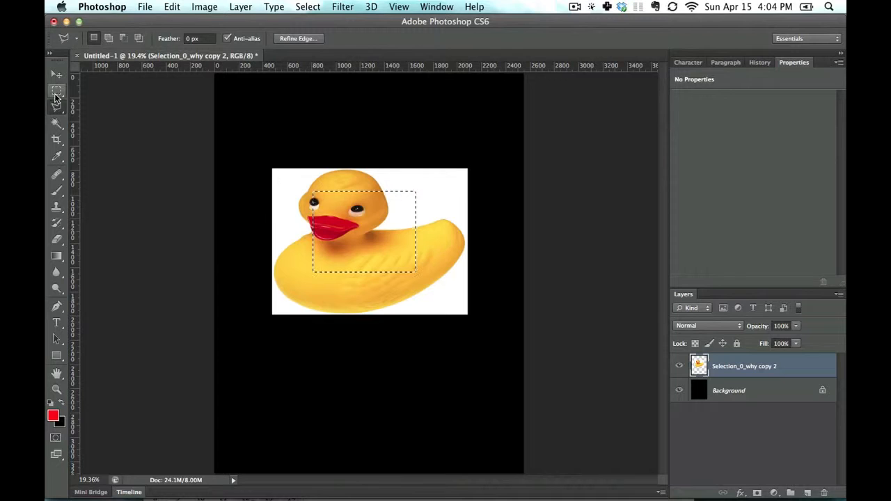
{"action": "key", "text": "m"}
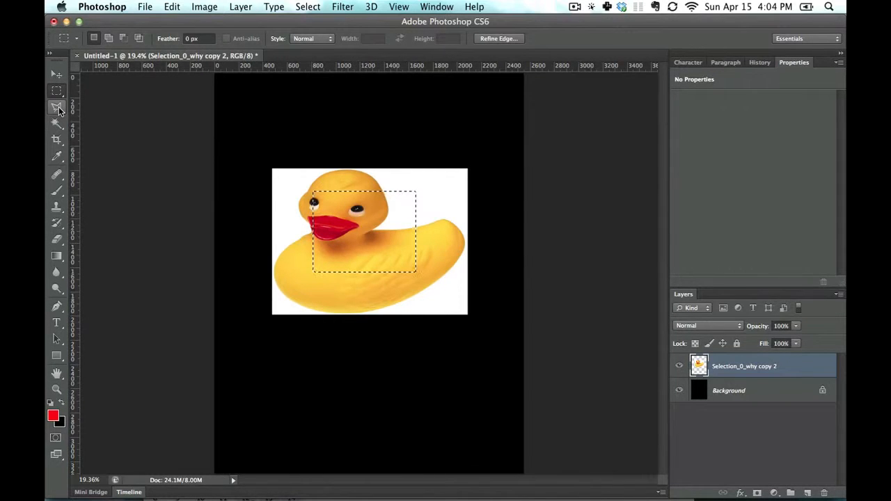
{"action": "left_click", "coordinate": [321, 190]}
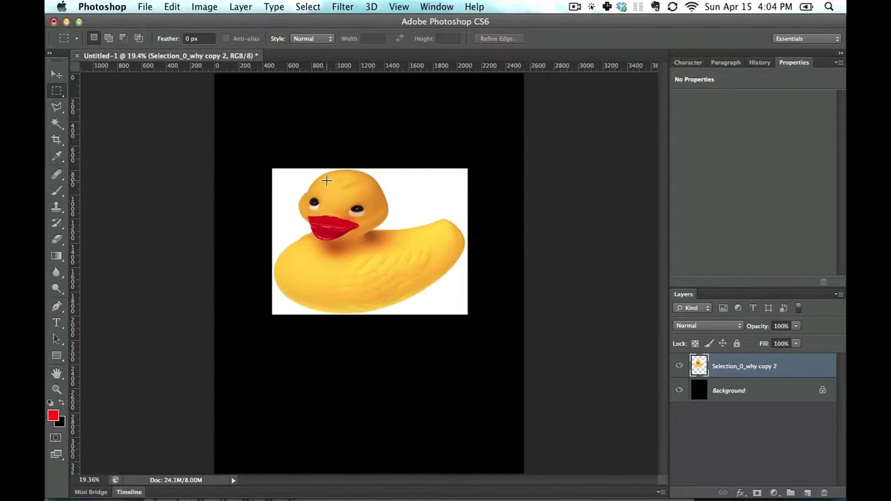
{"action": "left_click_drag", "start_coordinate": [292, 183], "coordinate": [424, 268]}
- Try the Fixed Ratio and Fixed Size marquee styles and return the style to Normal
{"action": "left_click", "coordinate": [298, 40]}
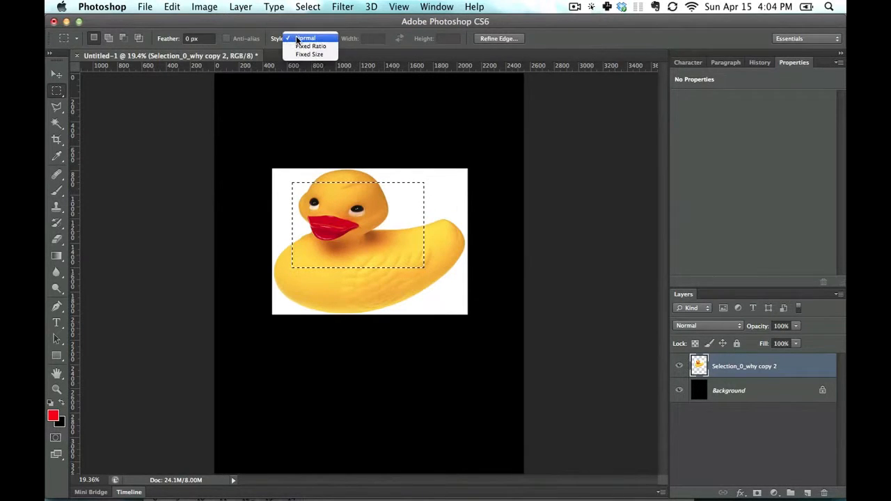
{"action": "left_click", "coordinate": [310, 46]}
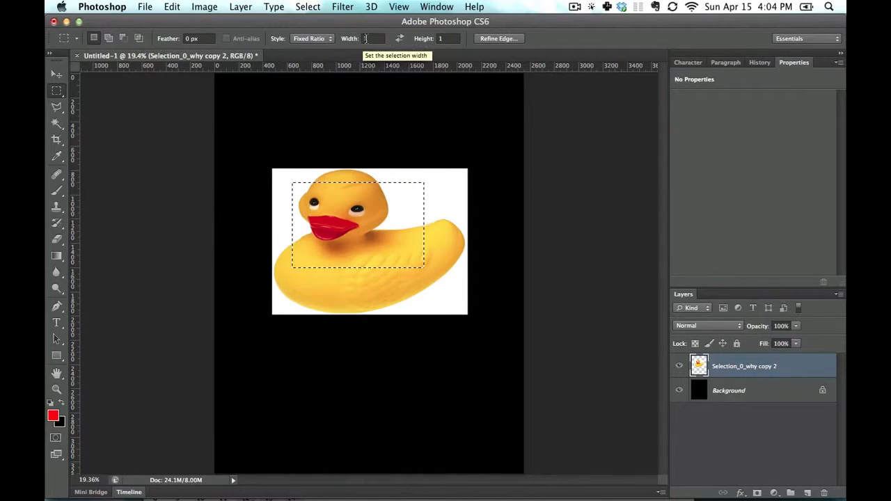
{"action": "left_click", "coordinate": [313, 38]}
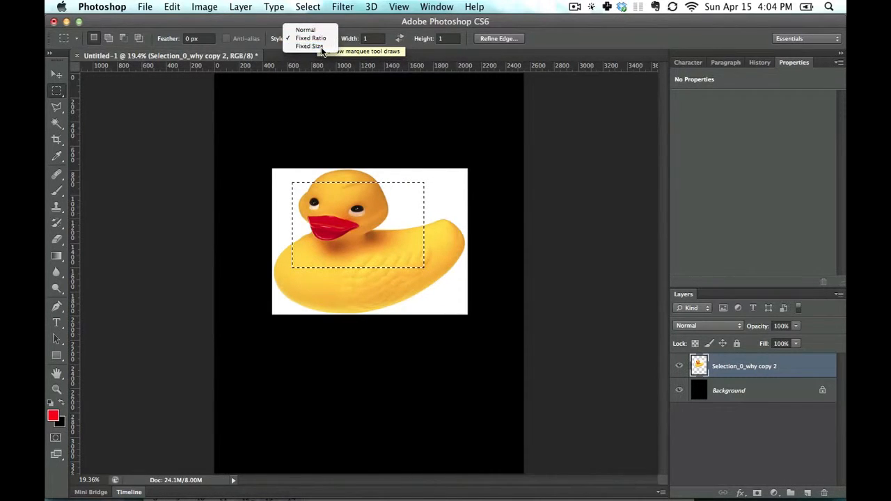
{"action": "left_click", "coordinate": [309, 46]}
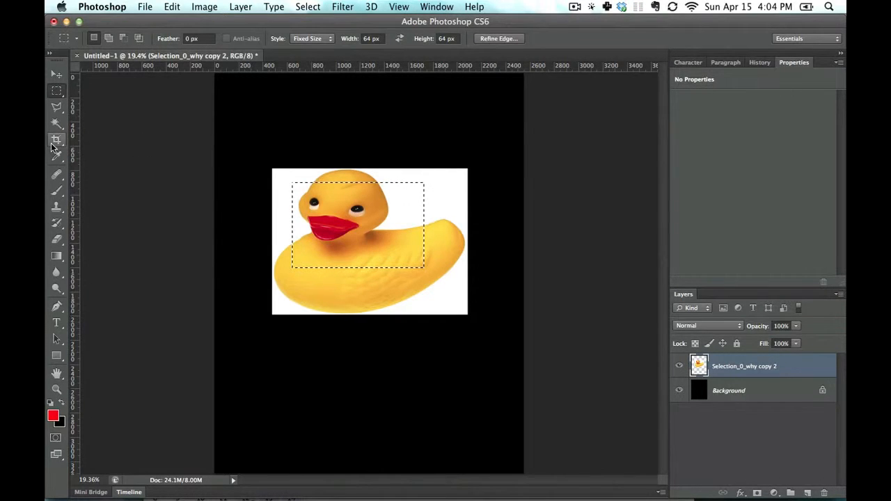
{"action": "left_click", "coordinate": [305, 37]}
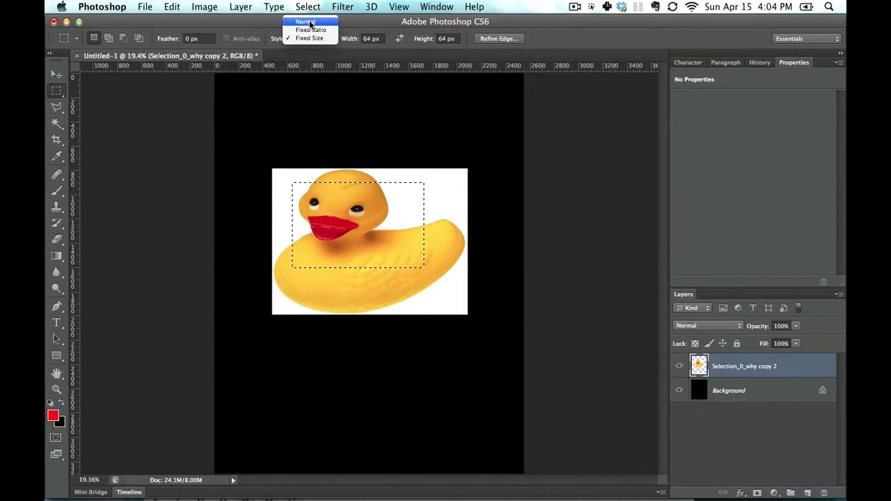
{"action": "left_click", "coordinate": [311, 23]}
- Marquee a new area over the duck's face, move the selected pixels above the duck, and undo that move
{"action": "left_click", "coordinate": [361, 231]}
{"action": "left_click_drag", "start_coordinate": [308, 188], "coordinate": [371, 145]}
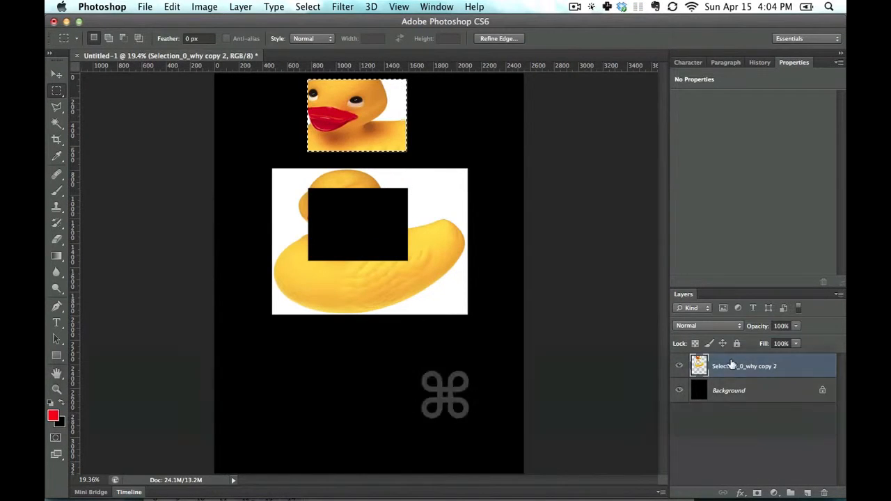
{"action": "key", "text": "super+z"}
- Paste a copy of the selected face area, move it above the duck, and step back to before the paste
{"action": "key", "text": "super+c"}
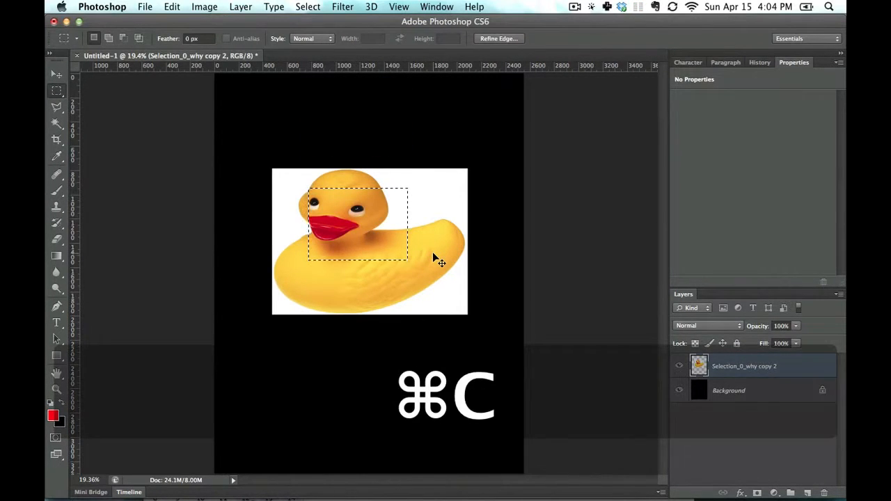
{"action": "key", "text": "super+v"}
{"action": "left_click", "coordinate": [56, 75]}
{"action": "left_click_drag", "start_coordinate": [360, 232], "coordinate": [402, 132]}
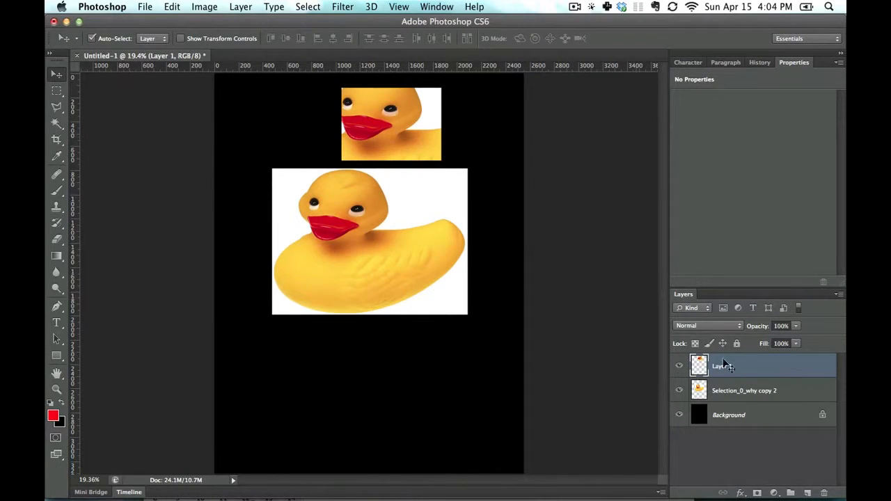
{"action": "key", "text": "super+z"}
{"action": "key", "text": "alt+super+z"}
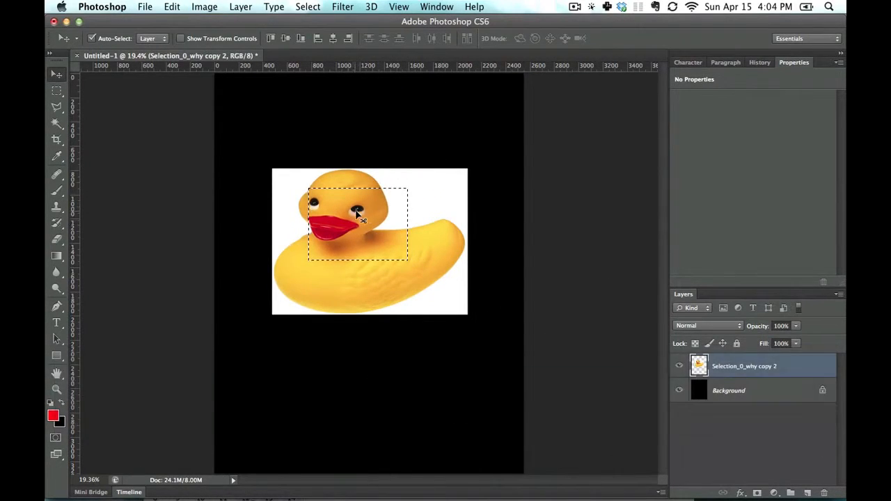
- Marquee a larger rectangle over the duck's head and back, and copy and paste it onto a new layer
{"action": "left_click", "coordinate": [56, 90]}
{"action": "left_click_drag", "start_coordinate": [306, 180], "coordinate": [430, 281]}
{"action": "key", "text": "super+c"}
{"action": "key", "text": "super+v"}
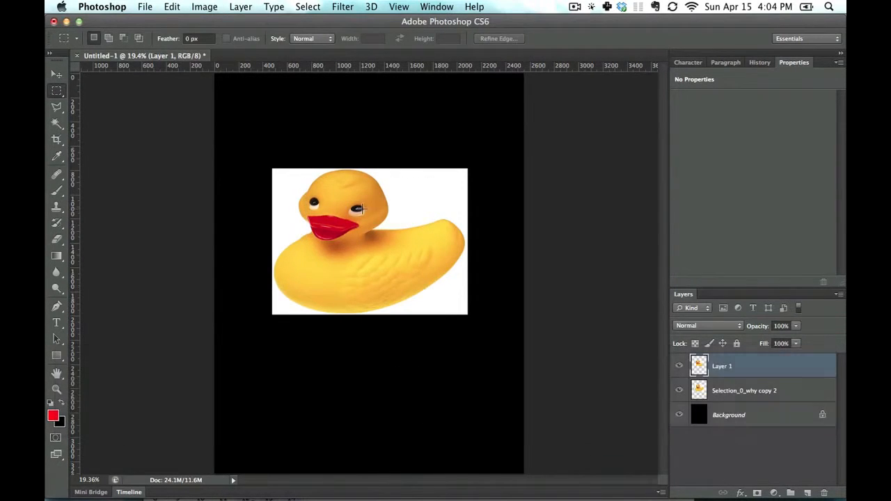
- Move the pasted copy above the duck and step back to before it was pasted
{"action": "key", "text": "v"}
{"action": "left_click_drag", "start_coordinate": [391, 233], "coordinate": [394, 133]}
{"action": "key", "text": "alt+super+z"}
{"action": "key", "text": "alt+super+z"}
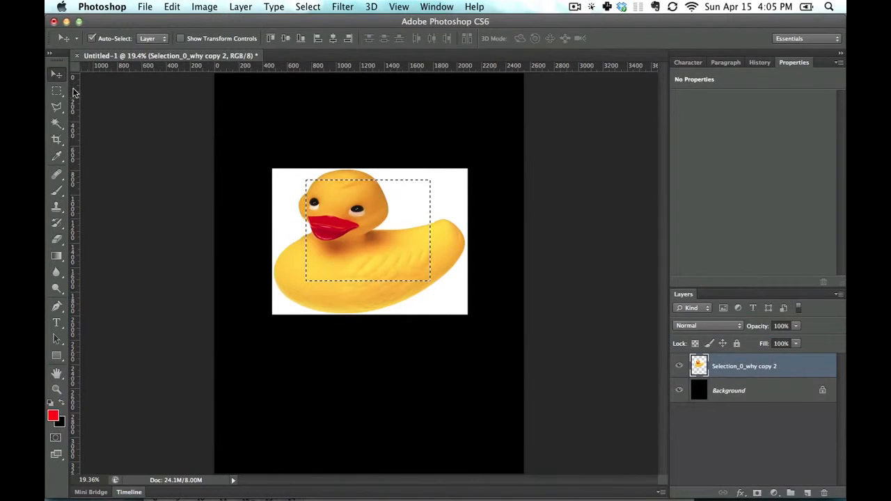
- Move the marqueed pixels out of the duck to the black area below it, and deselect
{"action": "left_click_drag", "start_coordinate": [378, 219], "coordinate": [430, 380]}
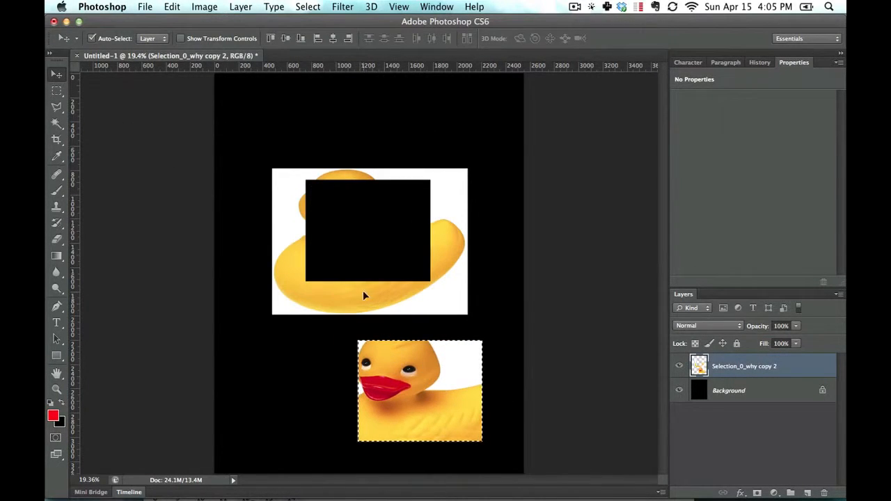
{"action": "left_click", "coordinate": [56, 90]}
{"action": "left_click", "coordinate": [335, 257]}
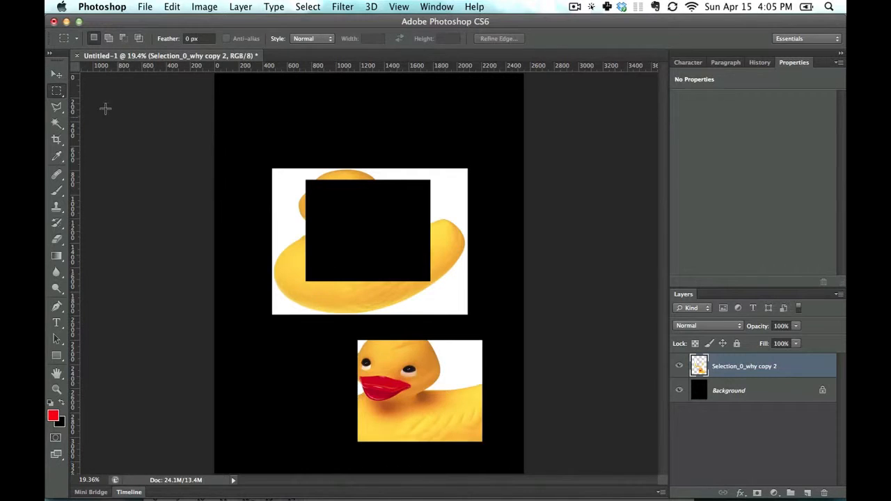
- Move the whole duck layer slightly up, step back to before the piece was cut out, and clear the selection
{"action": "left_click", "coordinate": [57, 74]}
{"action": "left_click_drag", "start_coordinate": [458, 396], "coordinate": [446, 352]}
{"action": "key", "text": "alt+super+z"}
{"action": "key", "text": "alt+super+z"}
{"action": "key", "text": "alt+super+z"}
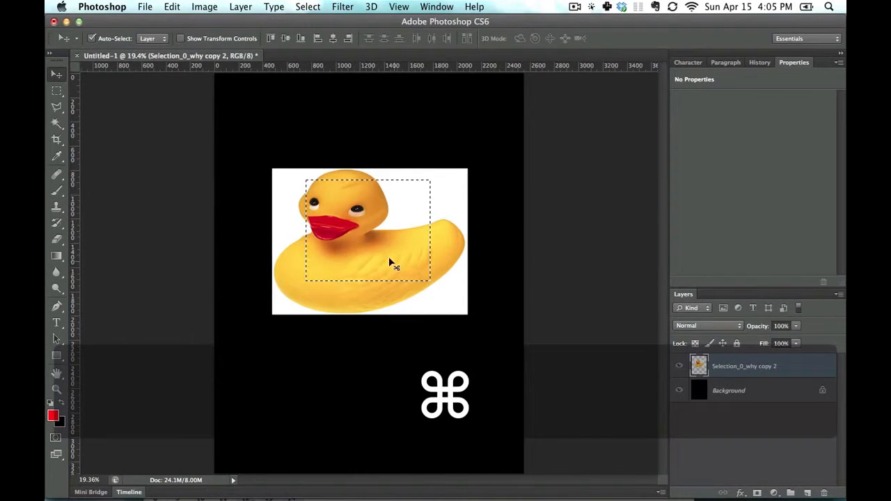
{"action": "key", "text": "super+d"}
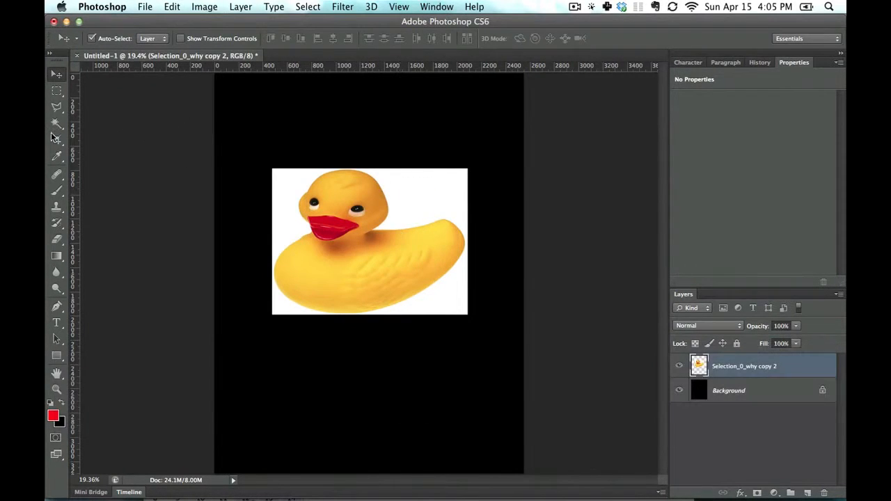
- Marquee a rectangle from the duck's face to its tail and open Refine Edge for the selection
{"action": "left_click", "coordinate": [57, 92]}
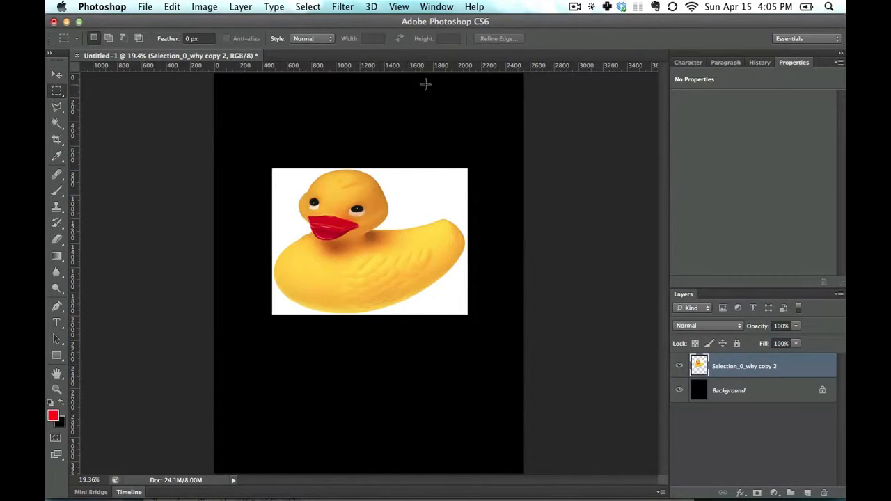
{"action": "left_click_drag", "start_coordinate": [321, 200], "coordinate": [443, 283]}
{"action": "left_click", "coordinate": [497, 38]}
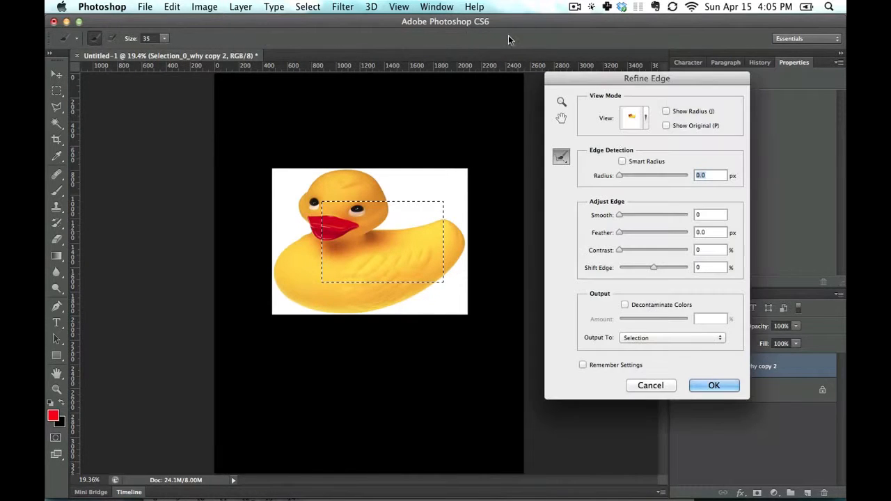
- Cancel Refine Edge and look over the commands available for the rectangular selection
{"action": "left_click", "coordinate": [659, 384]}
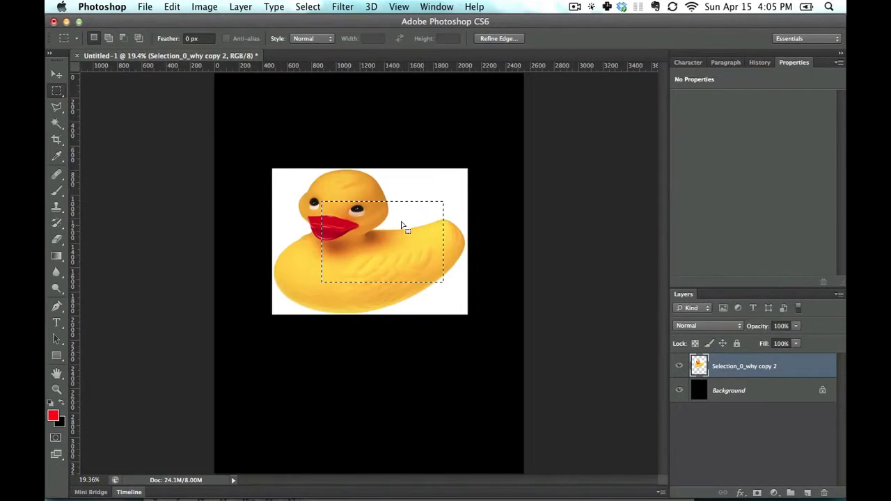
{"action": "right_click", "coordinate": [395, 223]}
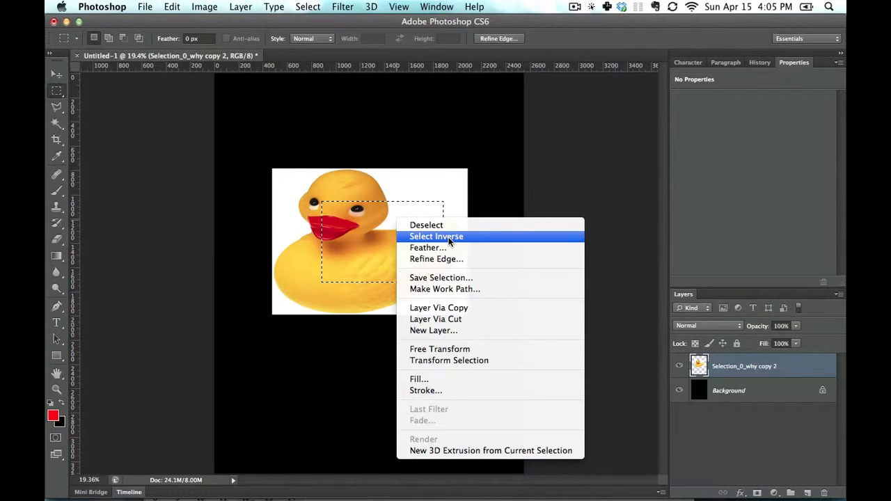
{"action": "left_click", "coordinate": [400, 200]}
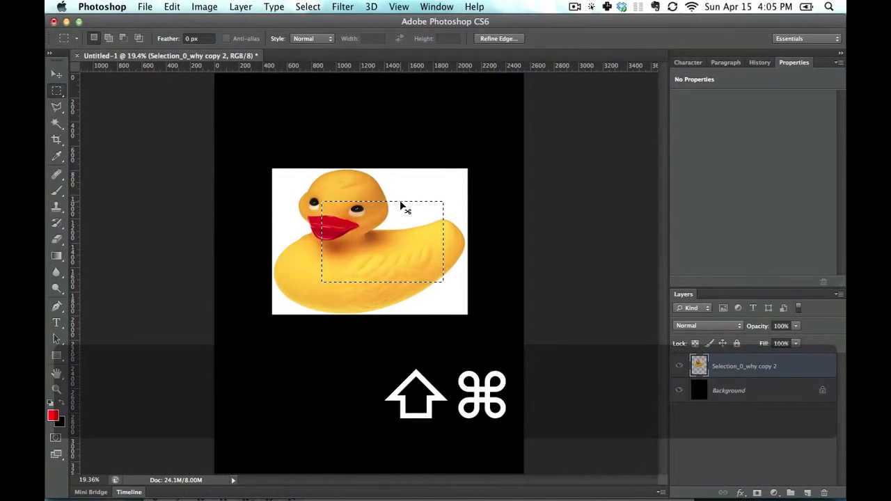
{"action": "key", "text": "alt+shift+super+i"}
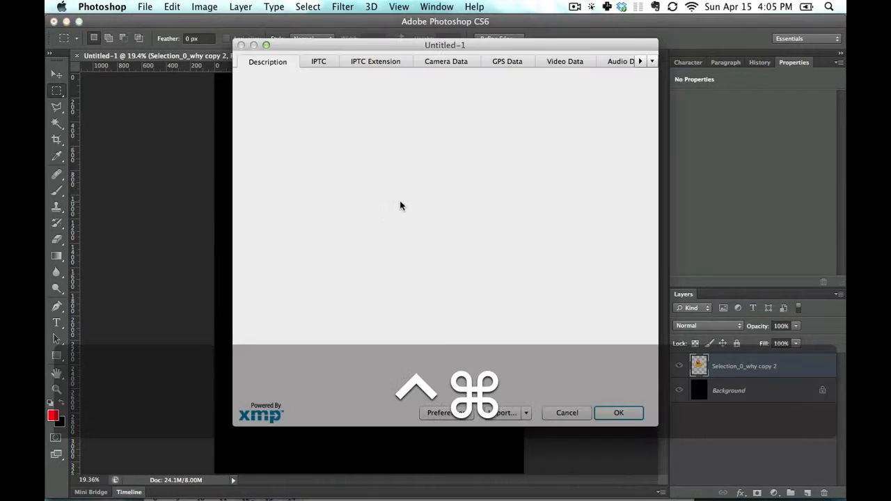
{"action": "key", "text": "Escape"}
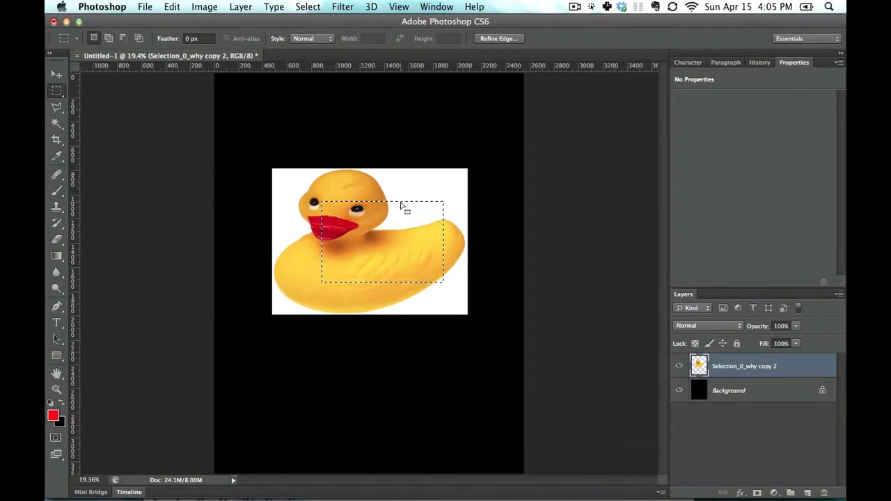
{"action": "key", "text": "ctrl+shift+super+i"}
{"action": "key", "text": "alt+super+i"}
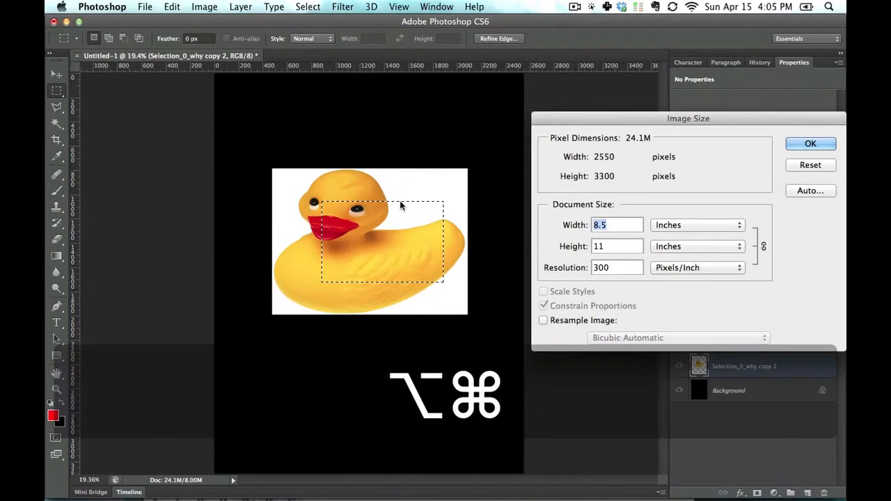
{"action": "key", "text": "Escape"}
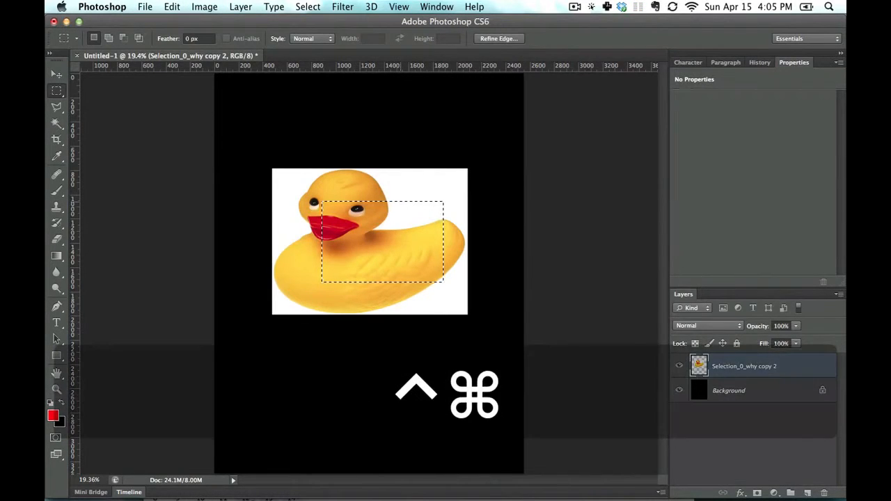
{"action": "key", "text": "ctrl+shift+super+i"}
{"action": "key", "text": "ctrl+alt+shift+super+i"}
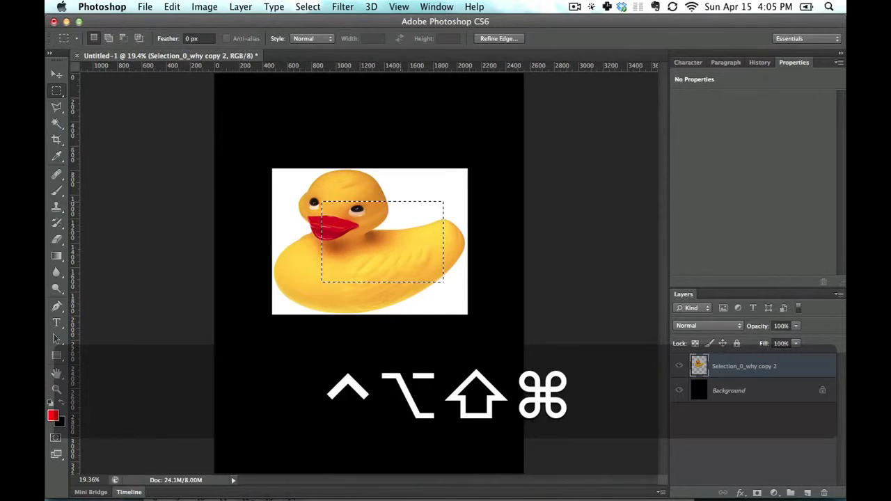
- Invert the rectangular selection and invert it back again, twice
{"action": "key", "text": "shift+super+i"}
{"action": "key", "text": "shift+super+i"}
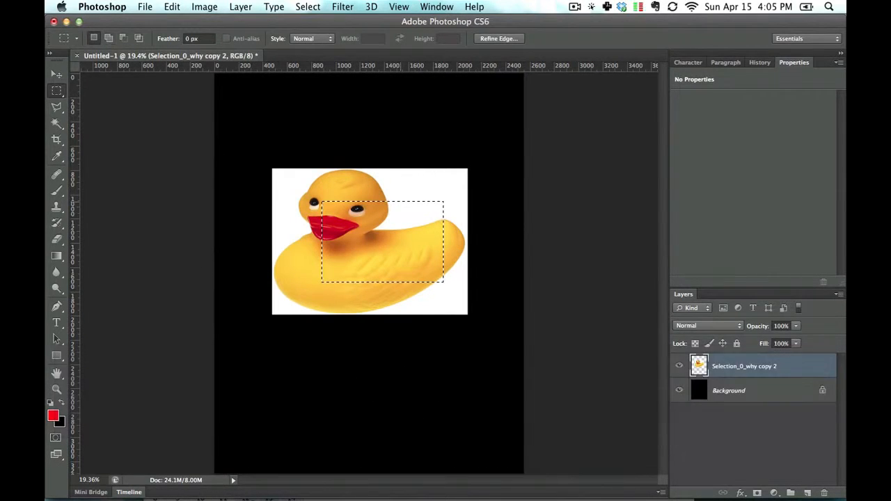
{"action": "key", "text": "shift+super+i"}
{"action": "key", "text": "shift+super+i"}
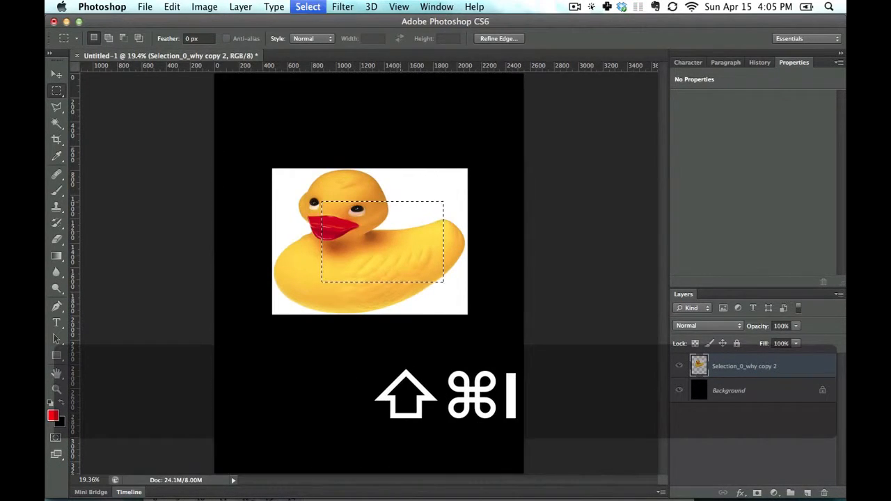
- Enlarge the selection outline over the duck with Transform Selection to about 113% width and 122% height
{"action": "right_click", "coordinate": [397, 220]}
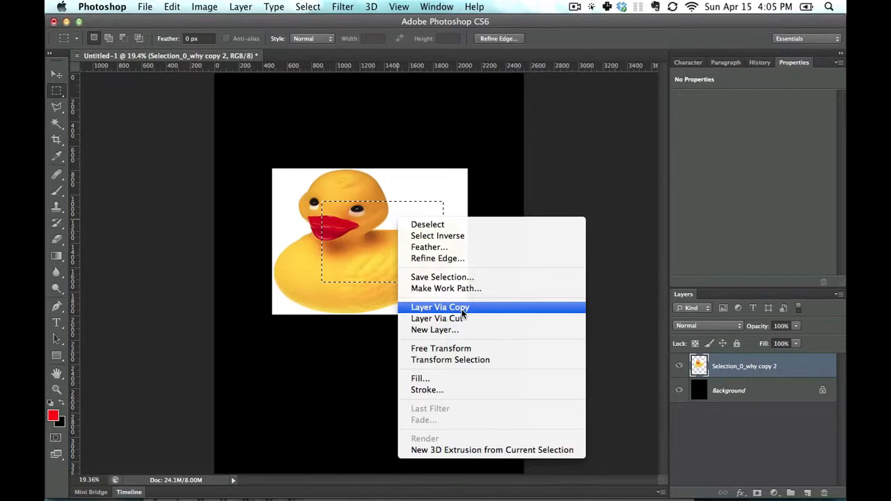
{"action": "left_click", "coordinate": [464, 359]}
{"action": "left_click_drag", "start_coordinate": [442, 201], "coordinate": [459, 183]}
{"action": "key", "text": "Return"}
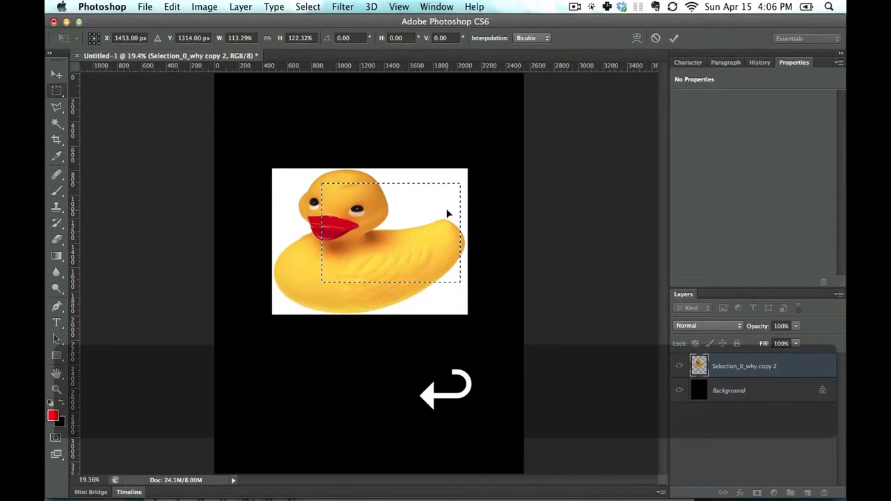
- Fill the enlarged selection with the red foreground color and undo the fill, twice
{"action": "right_click", "coordinate": [409, 221]}
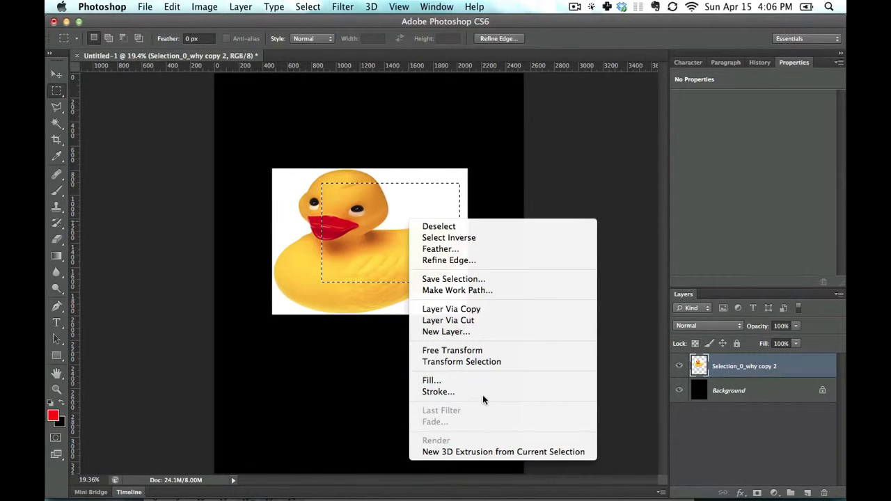
{"action": "left_click", "coordinate": [360, 263]}
{"action": "key", "text": "alt+BackSpace"}
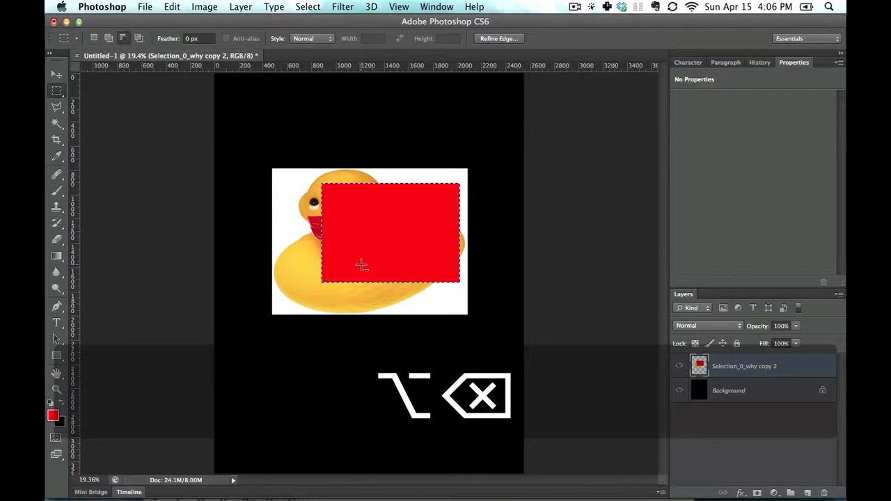
{"action": "key", "text": "super+z"}
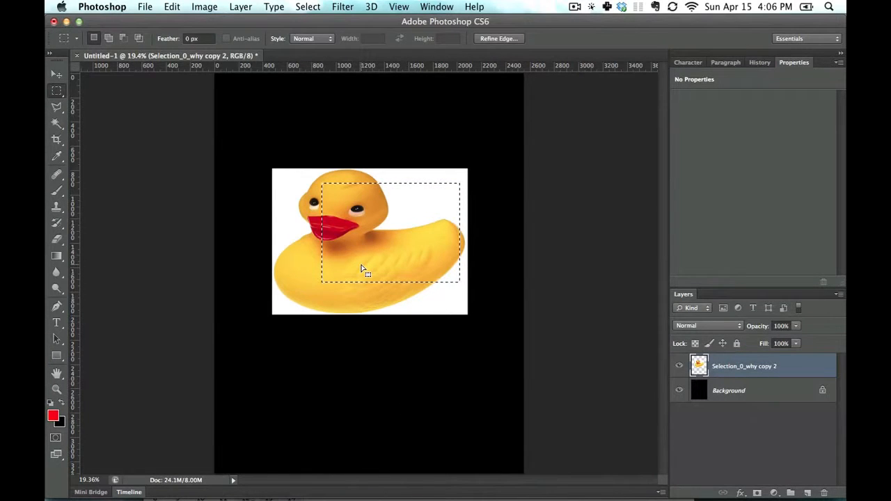
{"action": "key", "text": "alt+BackSpace"}
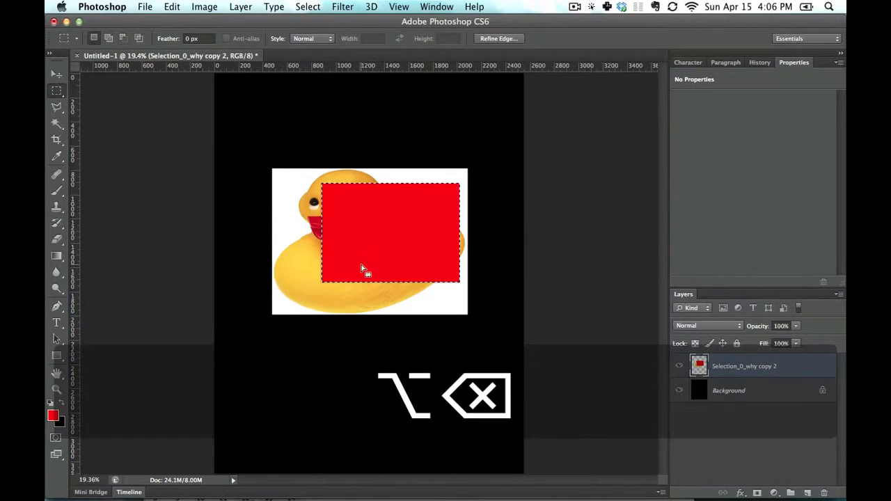
{"action": "key", "text": "super+z"}
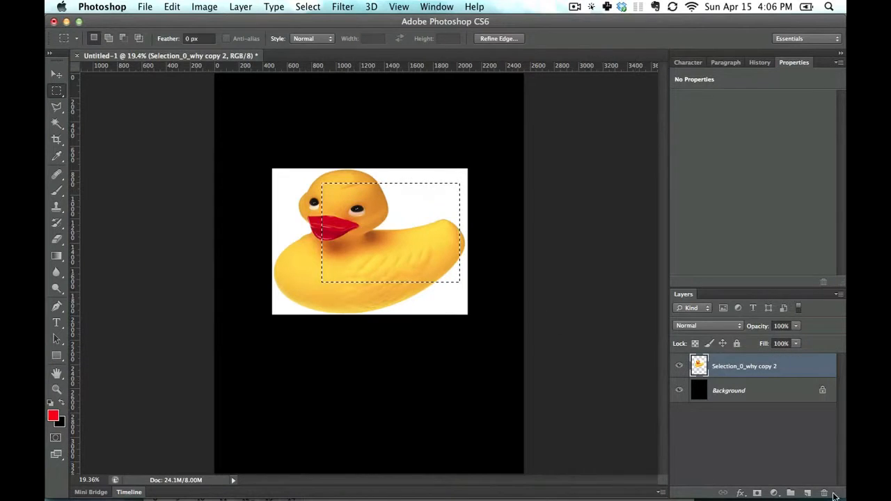
- Add a new layer, clear the old selection, and fill a marqueed rectangle above the duck's head with red
{"action": "left_click", "coordinate": [807, 493]}
{"action": "key", "text": "super+d"}
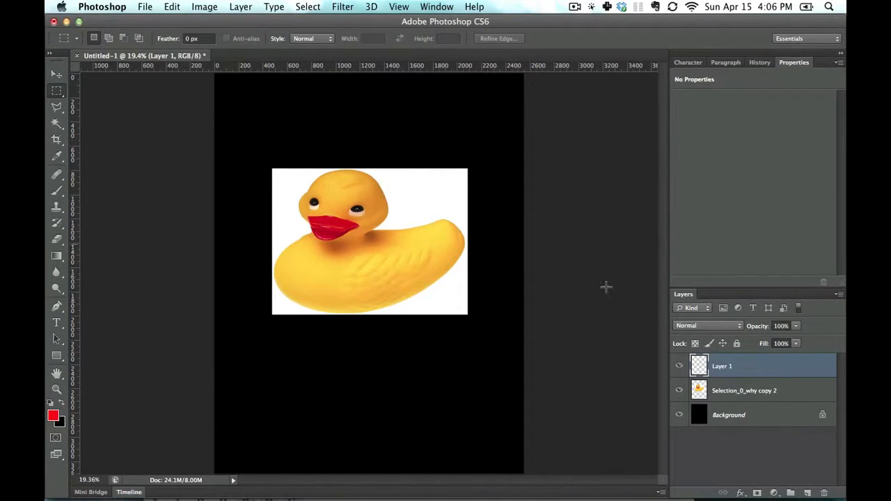
{"action": "left_click_drag", "start_coordinate": [259, 96], "coordinate": [401, 175]}
{"action": "key", "text": "alt+BackSpace"}
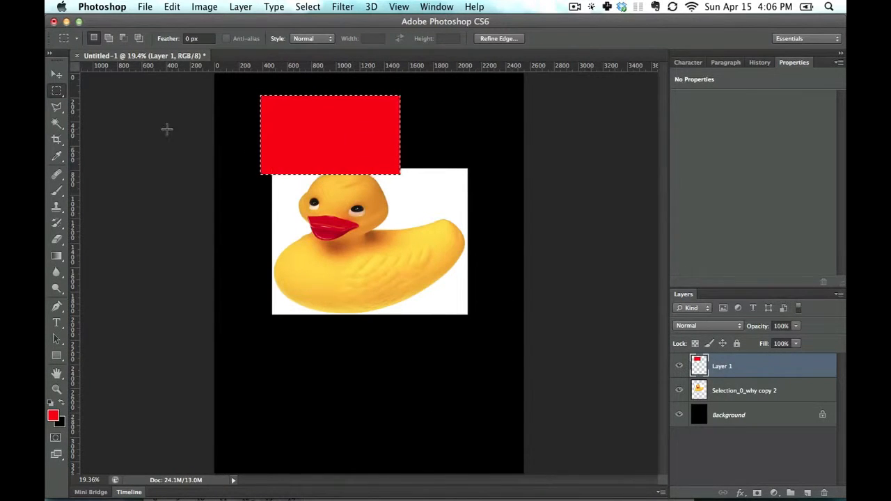
- Enlarge the red rectangle with Free Transform to about 1437 × 941 px, extending over the duck's head
{"action": "key", "text": "super+t"}
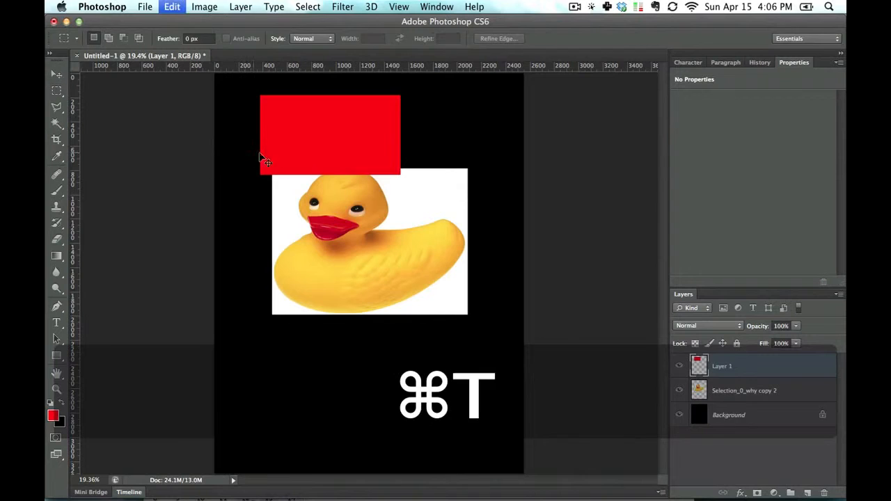
{"action": "left_click_drag", "start_coordinate": [399, 174], "coordinate": [432, 210]}
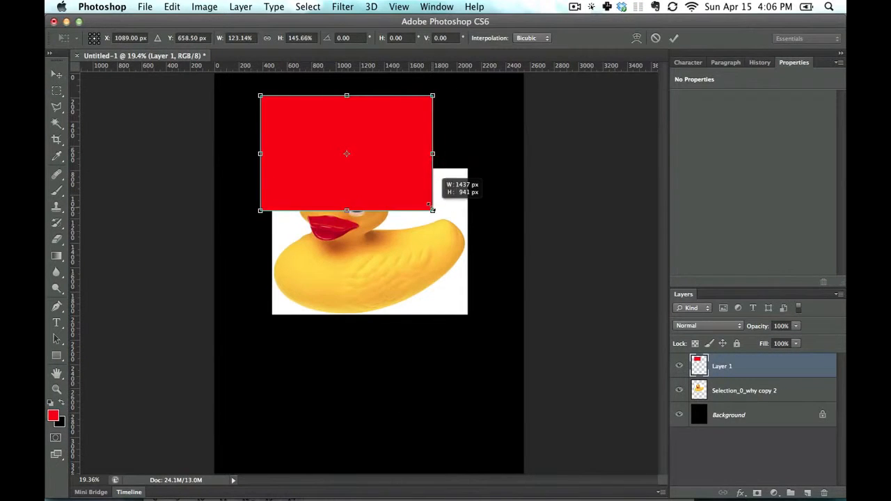
{"action": "key", "text": "Return"}
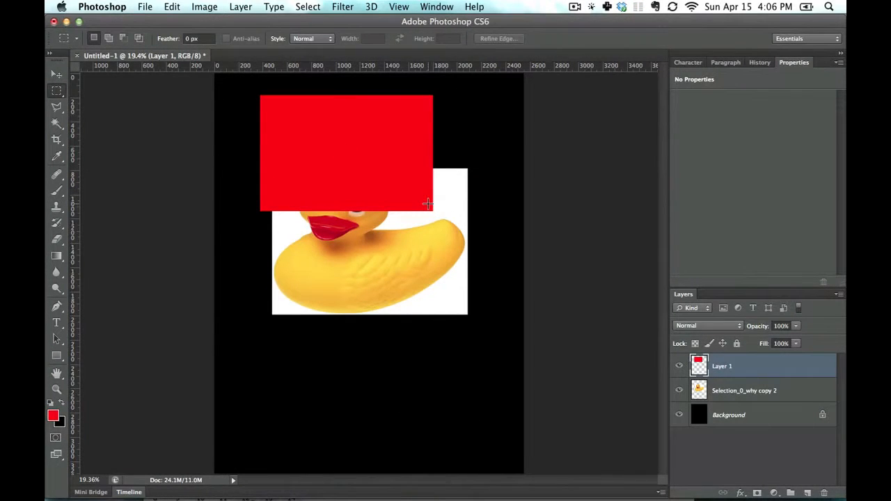
- Move the red rectangle over the duck's head at 50% layer opacity, and delete its layer
{"action": "left_click", "coordinate": [55, 75]}
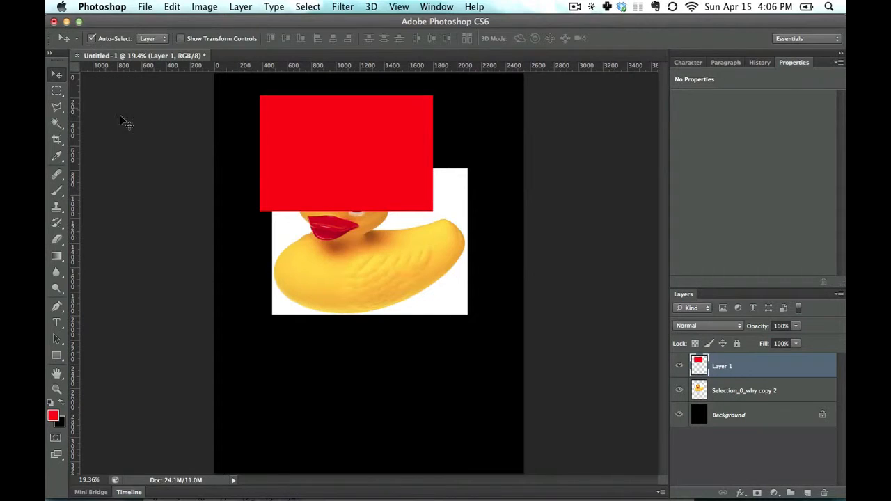
{"action": "key", "text": "5"}
{"action": "left_click_drag", "start_coordinate": [348, 132], "coordinate": [340, 190]}
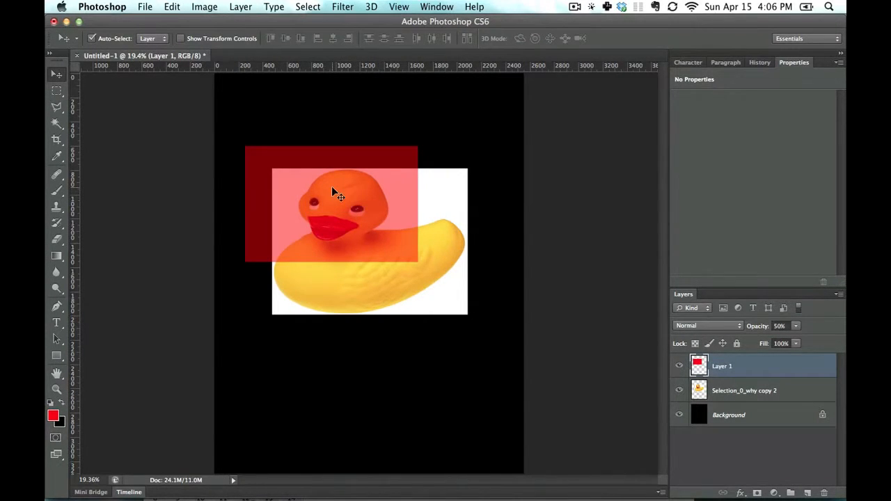
{"action": "key", "text": "BackSpace"}
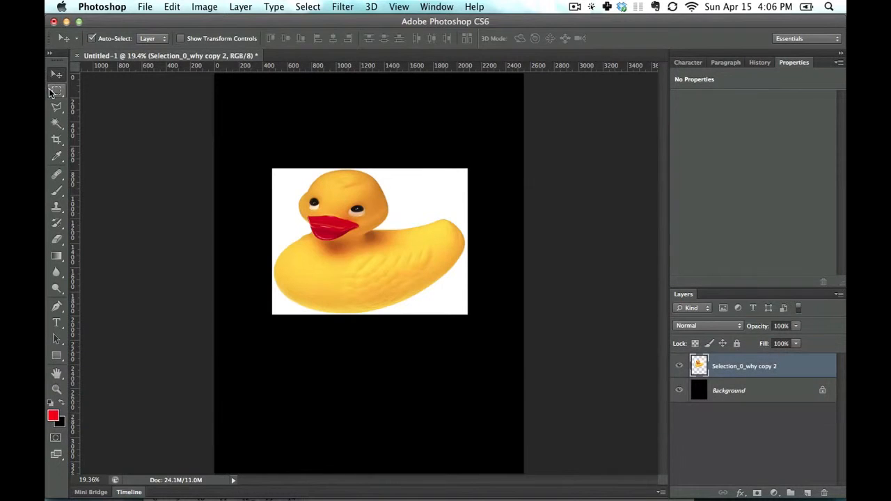
- Switch to the Elliptical Marquee tool, try two ellipses across the duck, and clear them
{"action": "left_click", "coordinate": [57, 90]}
{"action": "right_click", "coordinate": [59, 91]}
{"action": "left_click", "coordinate": [111, 103]}
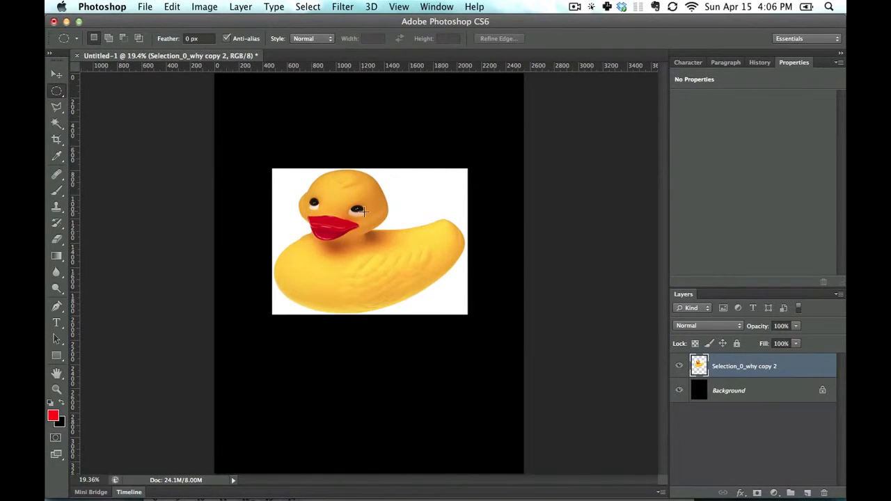
{"action": "left_click_drag", "start_coordinate": [325, 192], "coordinate": [429, 267]}
{"action": "left_click_drag", "start_coordinate": [276, 179], "coordinate": [455, 292]}
{"action": "left_click", "coordinate": [344, 233]}
- Draw a circular marquee outward from beside the duck's bill and add a second circle overlapping the area above its back
{"action": "left_click_drag", "start_coordinate": [344, 233], "coordinate": [445, 142]}
{"action": "left_click", "coordinate": [378, 274]}
{"action": "mouse_move", "coordinate": [348, 234]}
{"action": "left_mouse_down"}
{"action": "mouse_move", "coordinate": [441, 155]}
{"action": "mouse_move", "coordinate": [378, 165]}
{"action": "left_mouse_up"}
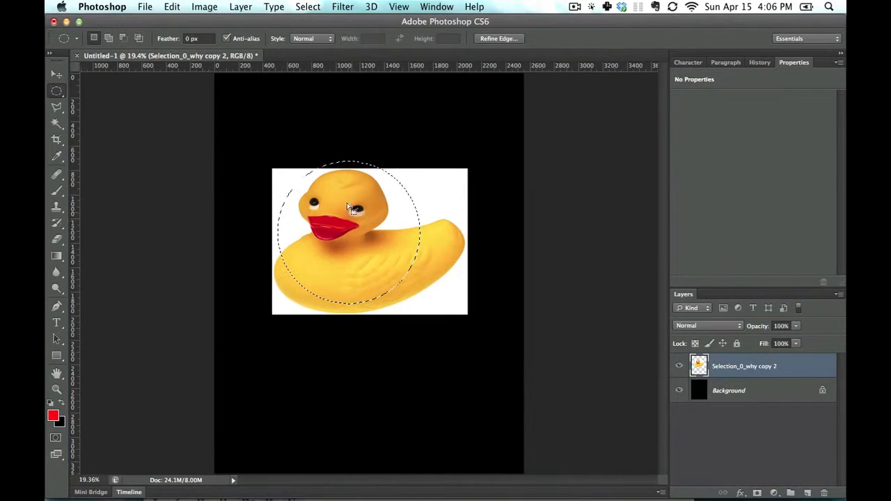
{"action": "left_click_drag", "start_coordinate": [462, 139], "coordinate": [345, 261]}
- Intersect the combined selection with a third circle over the duck's body, and clear the selection
{"action": "key", "text": "alt"}
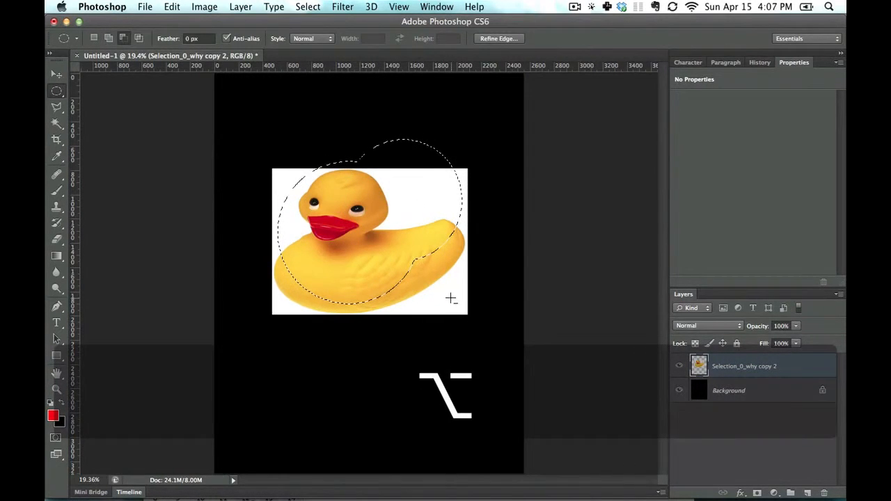
{"action": "key", "text": "shift"}
{"action": "left_click_drag", "start_coordinate": [463, 331], "coordinate": [340, 201]}
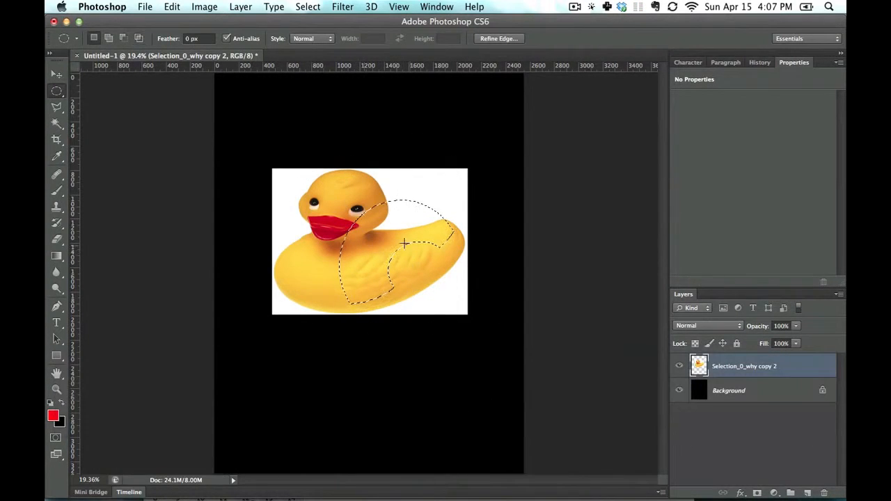
{"action": "left_click", "coordinate": [391, 227]}
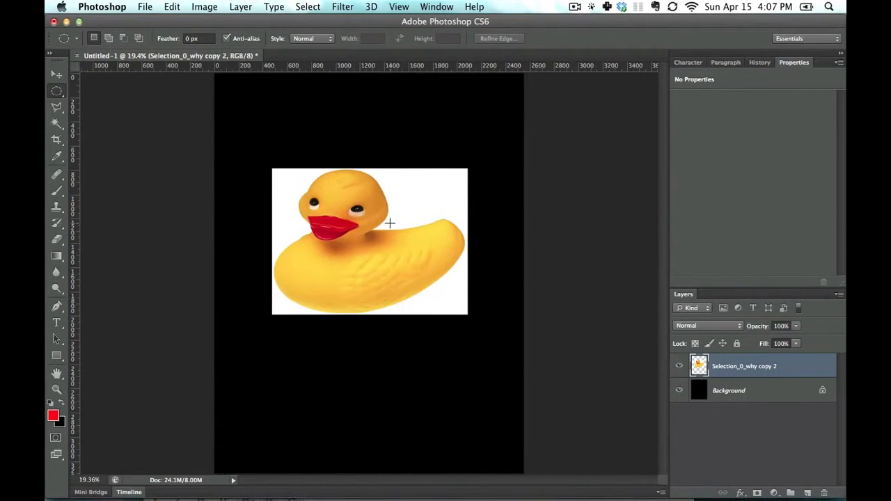
- Switch to Safari and search Google for "bob saake" in a new window
{"action": "key", "text": "super+Tab"}
{"action": "key", "text": "super+Tab"}
{"action": "key", "text": "super+Tab"}
{"action": "key", "text": "super+Tab"}
{"action": "key", "text": "super+n"}
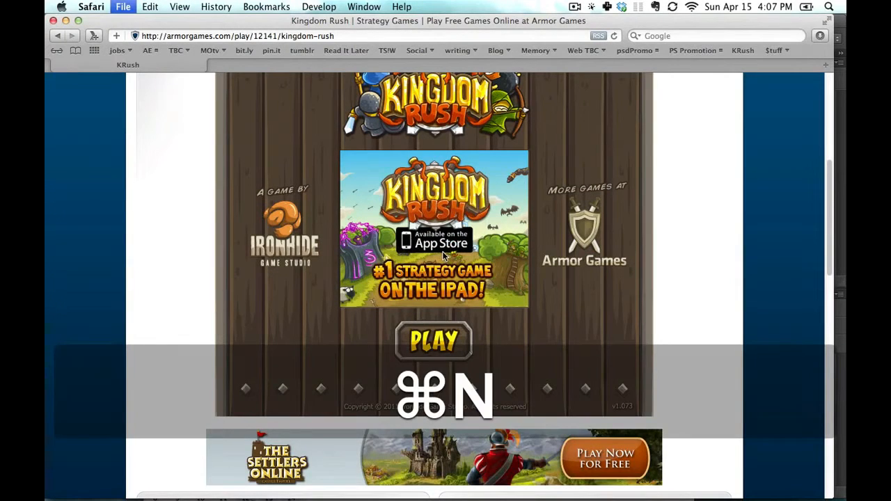
{"action": "left_click", "coordinate": [651, 36]}
{"action": "type", "text": "bo"}
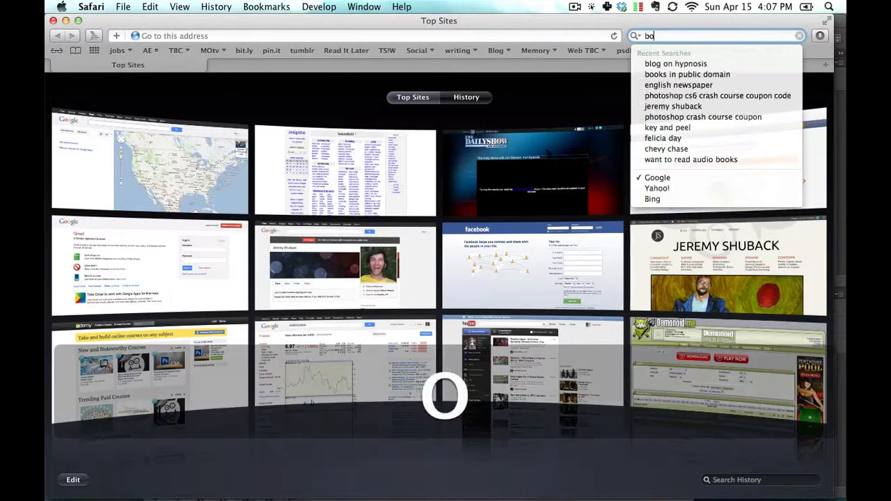
{"action": "type", "text": "b saake"}
{"action": "key", "text": "Return"}
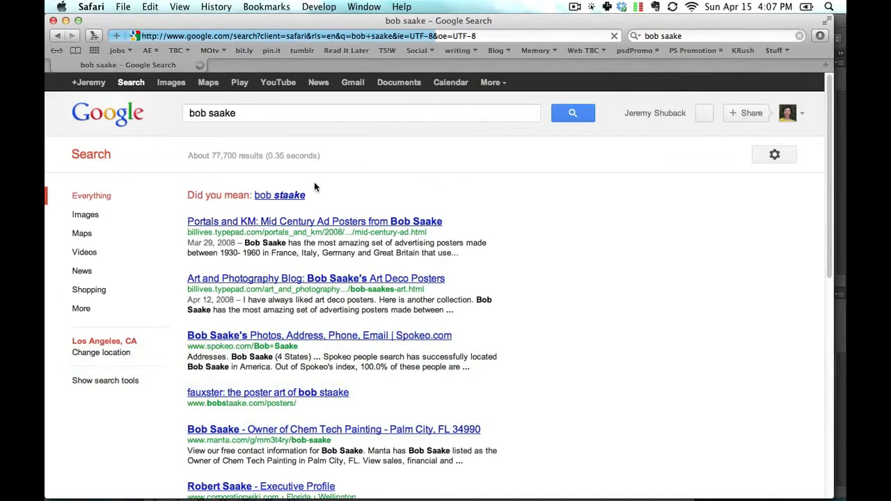
- Open the suggested search for "bob staake", close that browser window, and return to Photoshop
{"action": "left_click", "coordinate": [287, 197]}
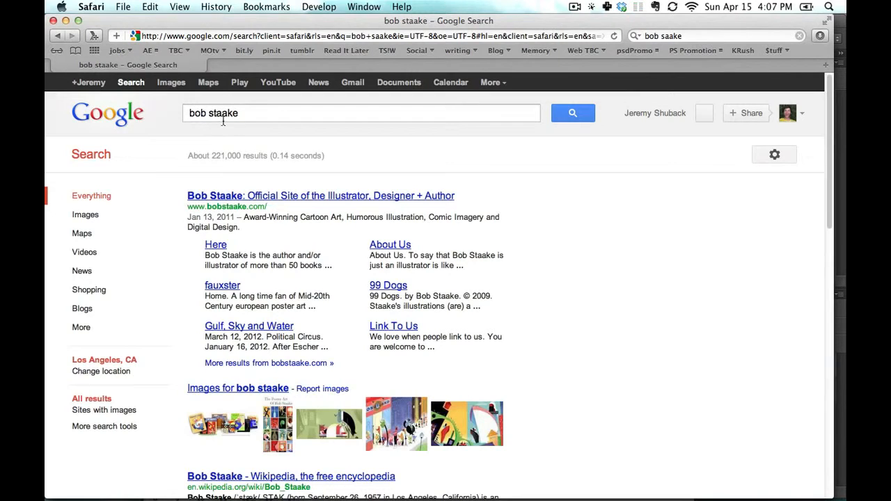
{"action": "key", "text": "super+w"}
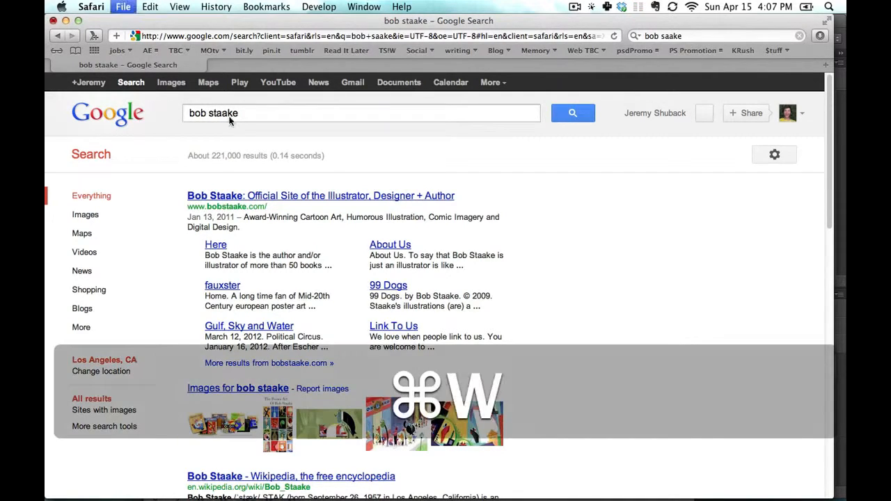
{"action": "key", "text": "super+Tab"}
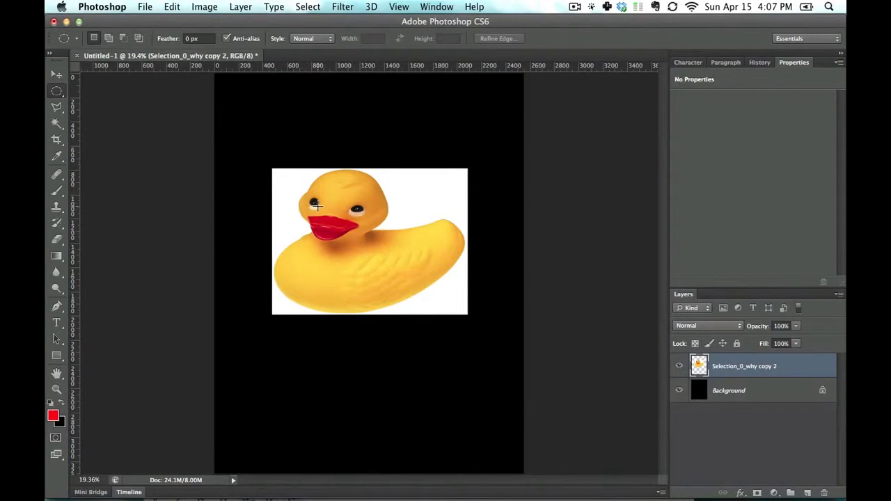